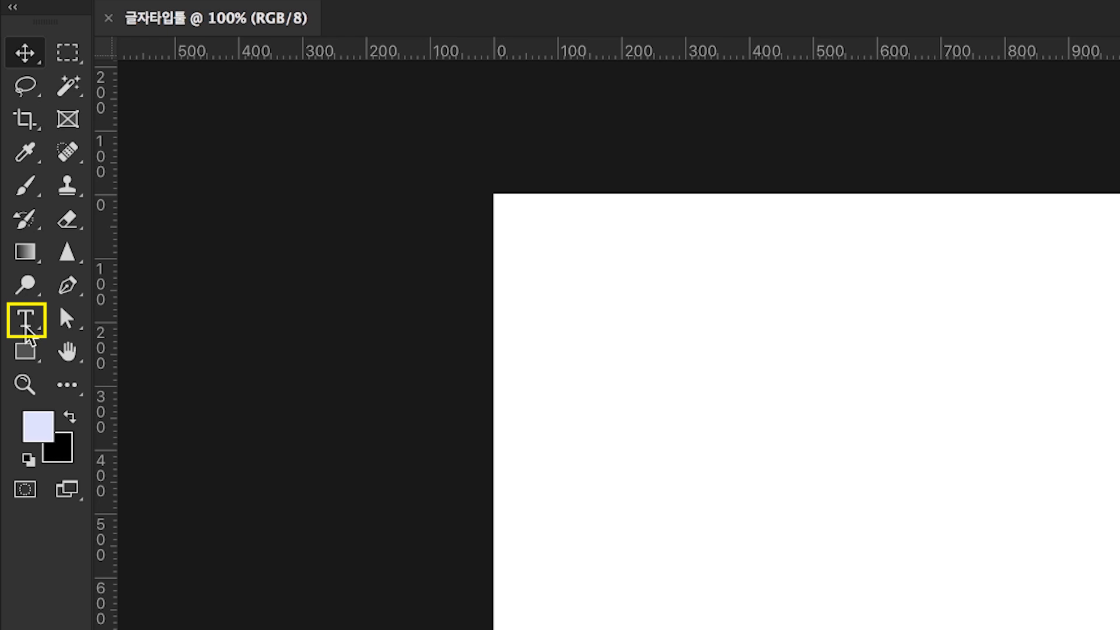
Add the horizontal text "글자를 입력" with the Horizontal Type tool and move it to the upper part of the canvas
{"action": "left_click", "coordinate": [28, 323]}
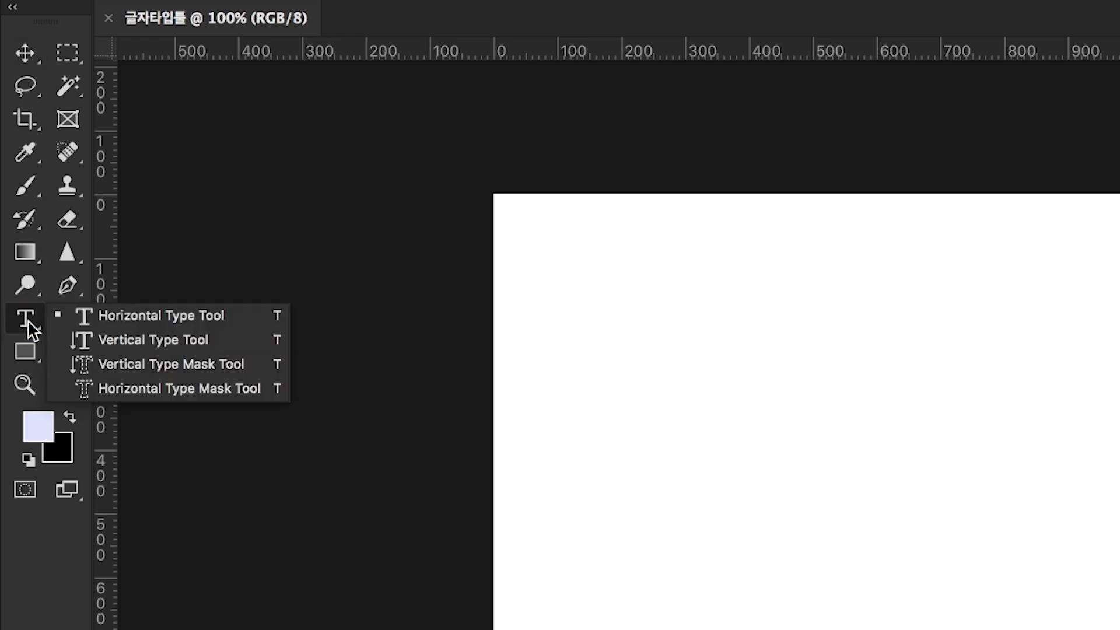
{"action": "left_click", "coordinate": [212, 315]}
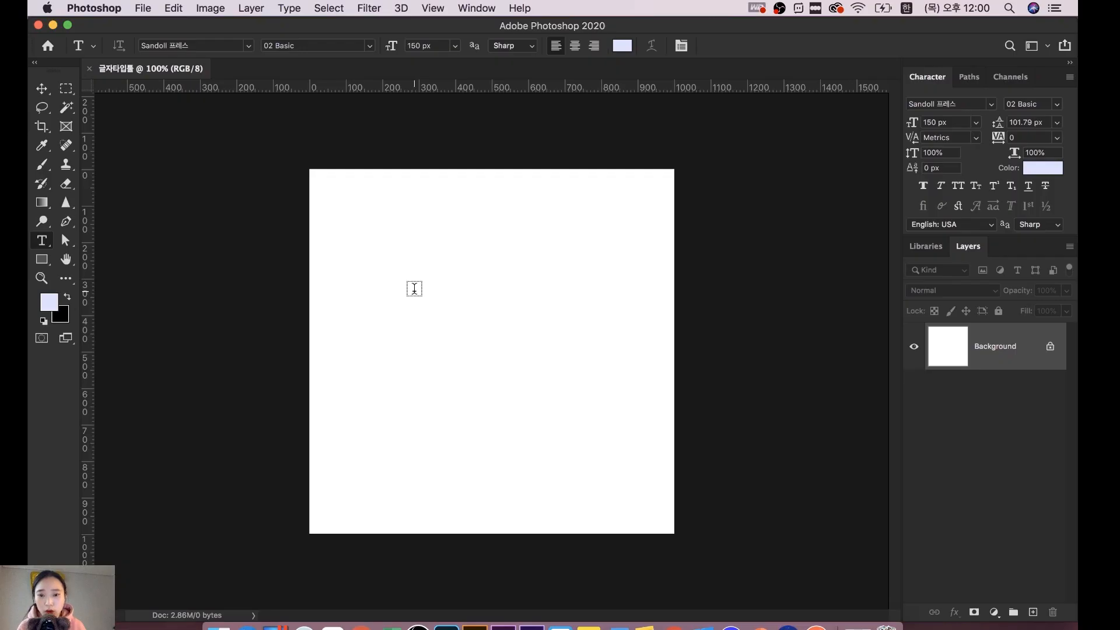
{"action": "left_click", "coordinate": [414, 290]}
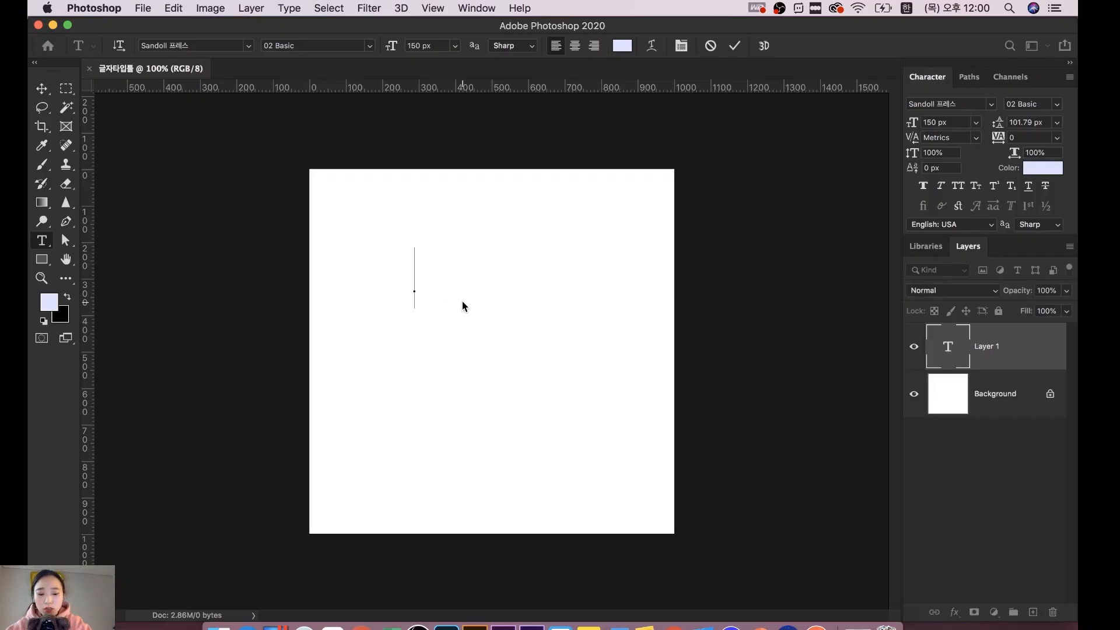
{"action": "type", "text": "ㄱㄹ자를 입력"}
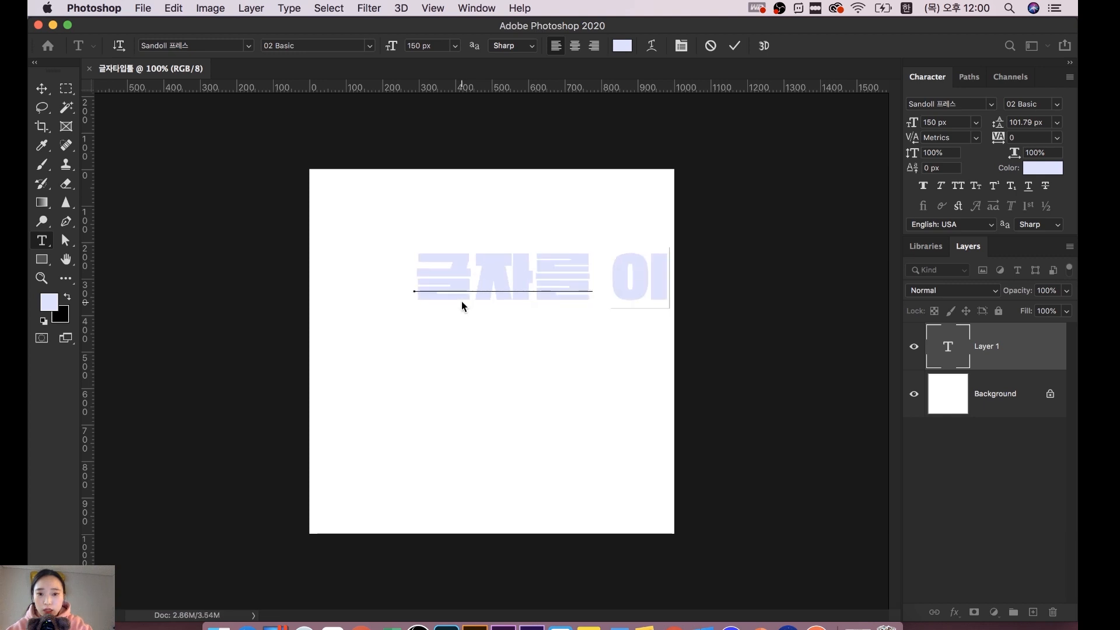
{"action": "key", "text": "super+Return"}
{"action": "key", "text": "v"}
{"action": "left_click_drag", "start_coordinate": [491, 267], "coordinate": [412, 231]}
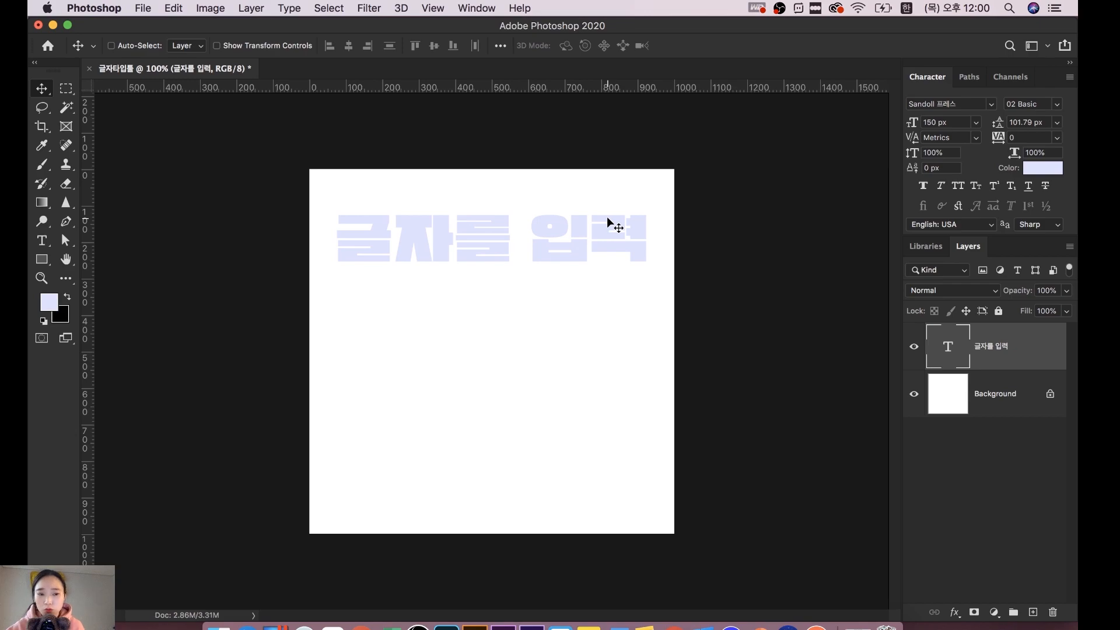
Add the text "글자를 입력" as vertical type below the start of the horizontal line with the Vertical Type tool
{"action": "left_click_drag", "start_coordinate": [42, 240], "coordinate": [91, 238]}
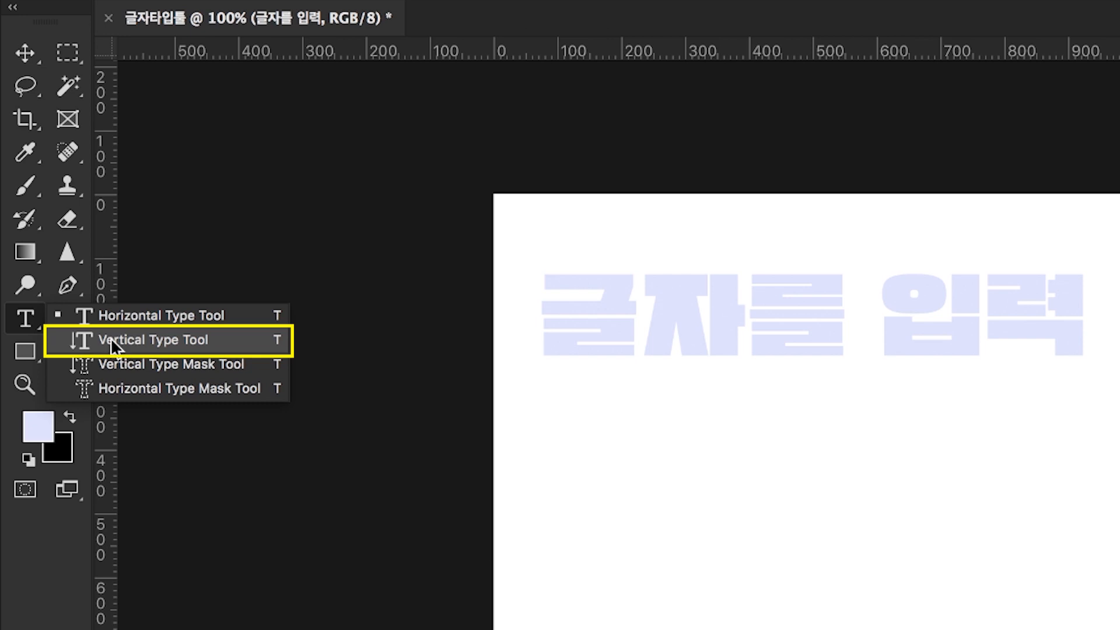
{"action": "left_click", "coordinate": [119, 344]}
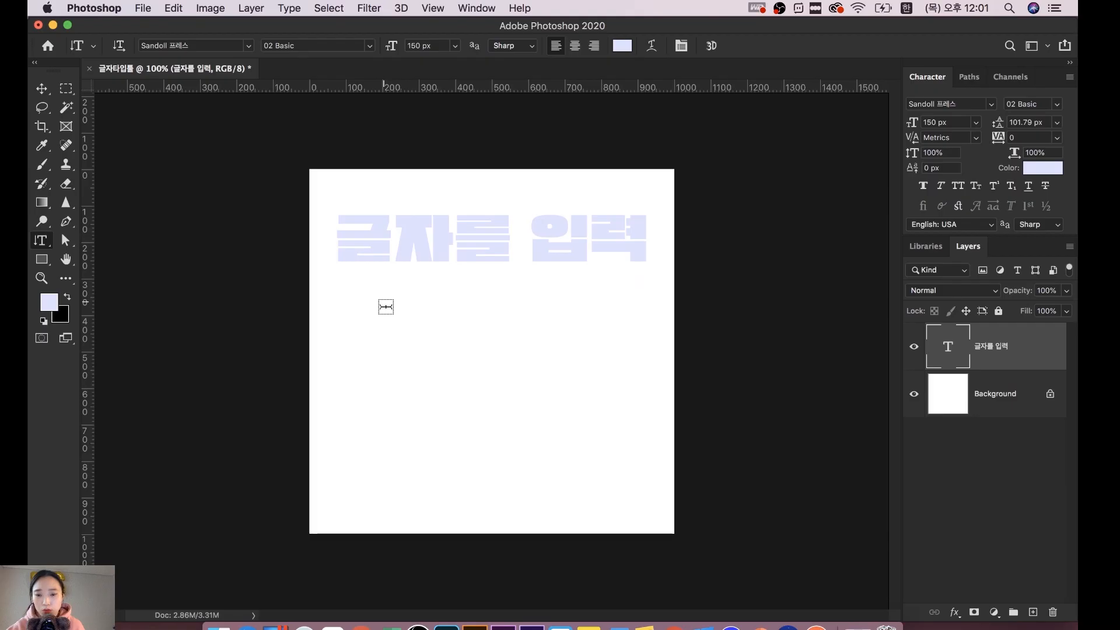
{"action": "left_click", "coordinate": [385, 306]}
{"action": "type", "text": "글자를 입"}
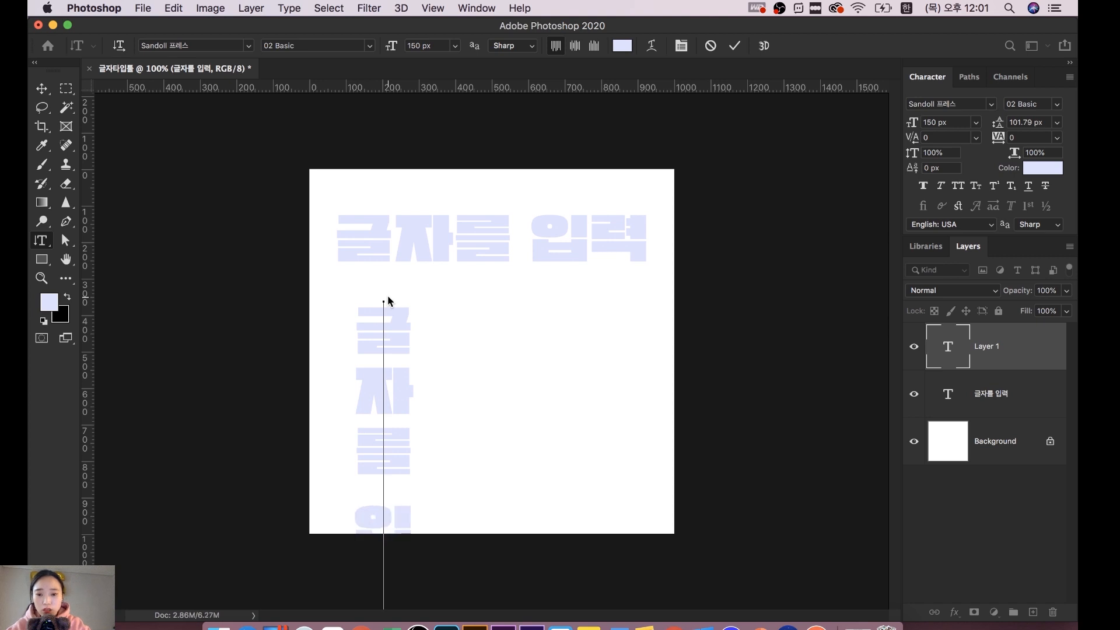
{"action": "key", "text": "super+Return"}
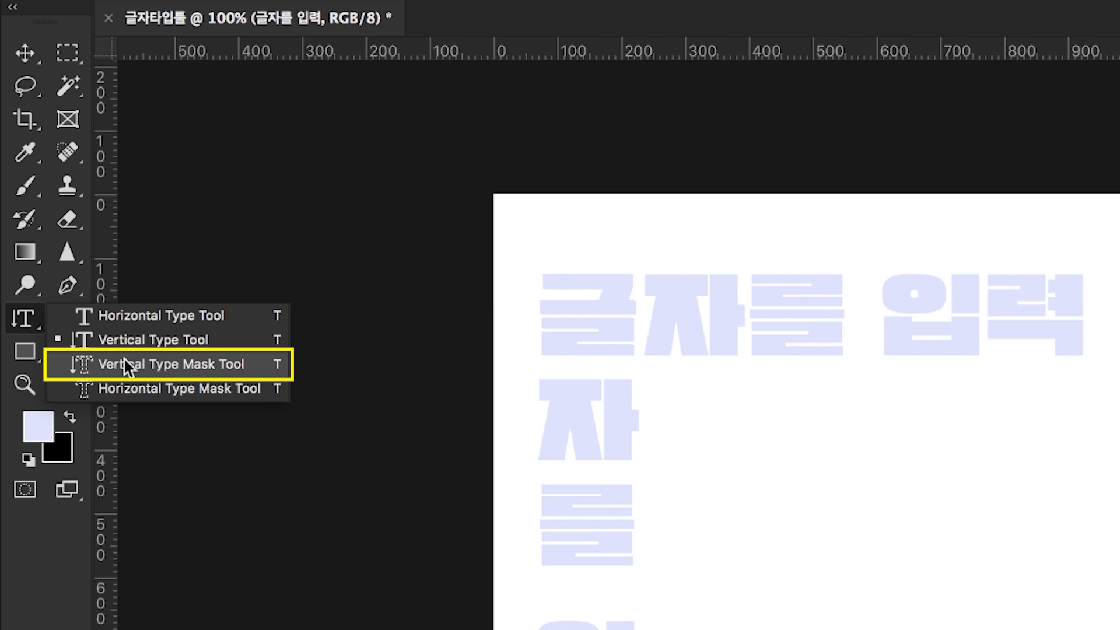
Choose the Vertical Type Mask tool, swap the foreground and background colours, and fill the Background layer with black
{"action": "left_click", "coordinate": [153, 376]}
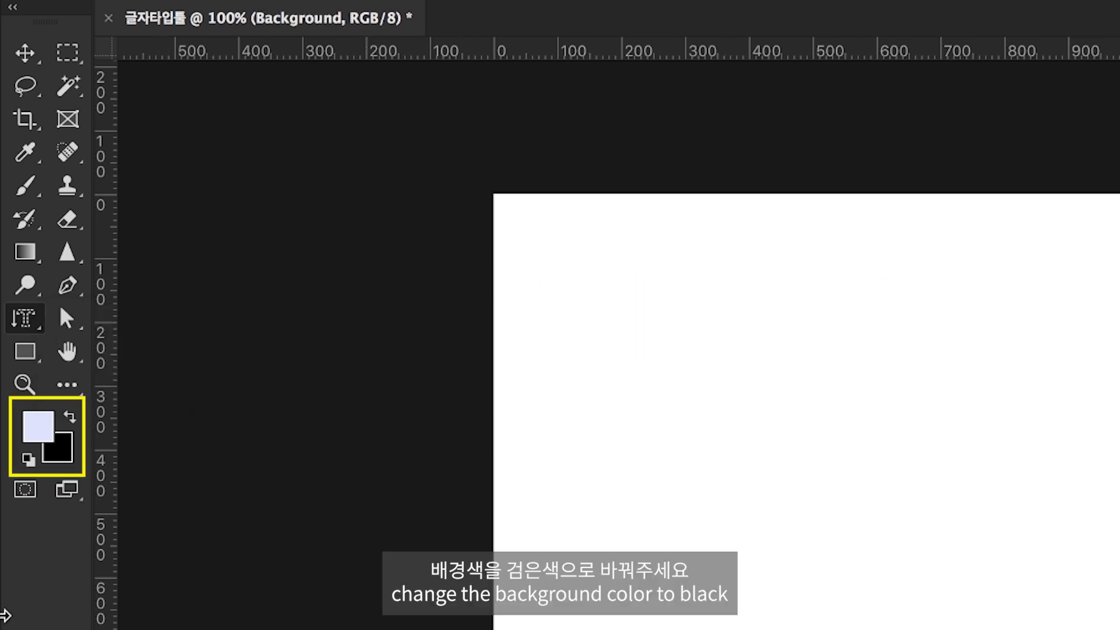
{"action": "key", "text": "x"}
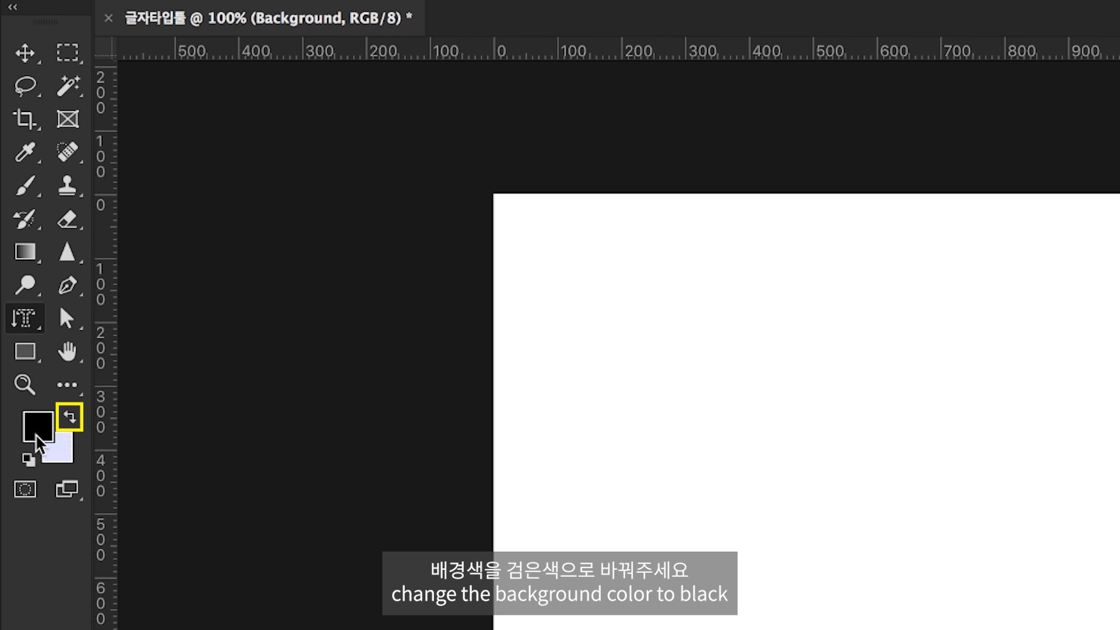
{"action": "key", "text": "alt+BackSpace"}
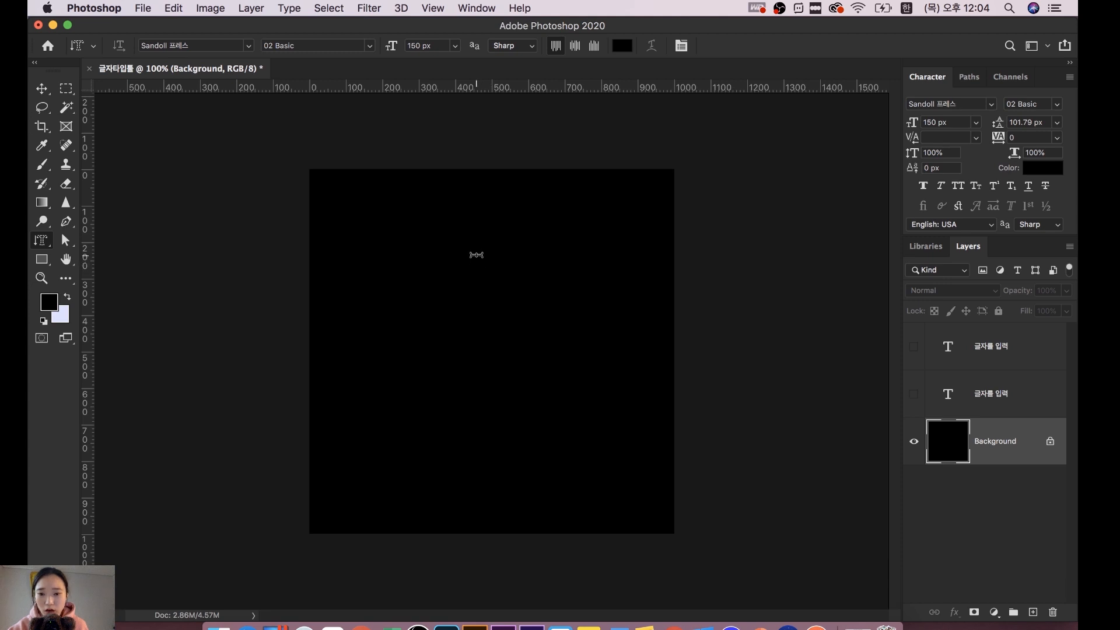
Create a vertical type mask selection reading "글자 입력" near the middle of the black canvas
{"action": "left_click", "coordinate": [476, 254]}
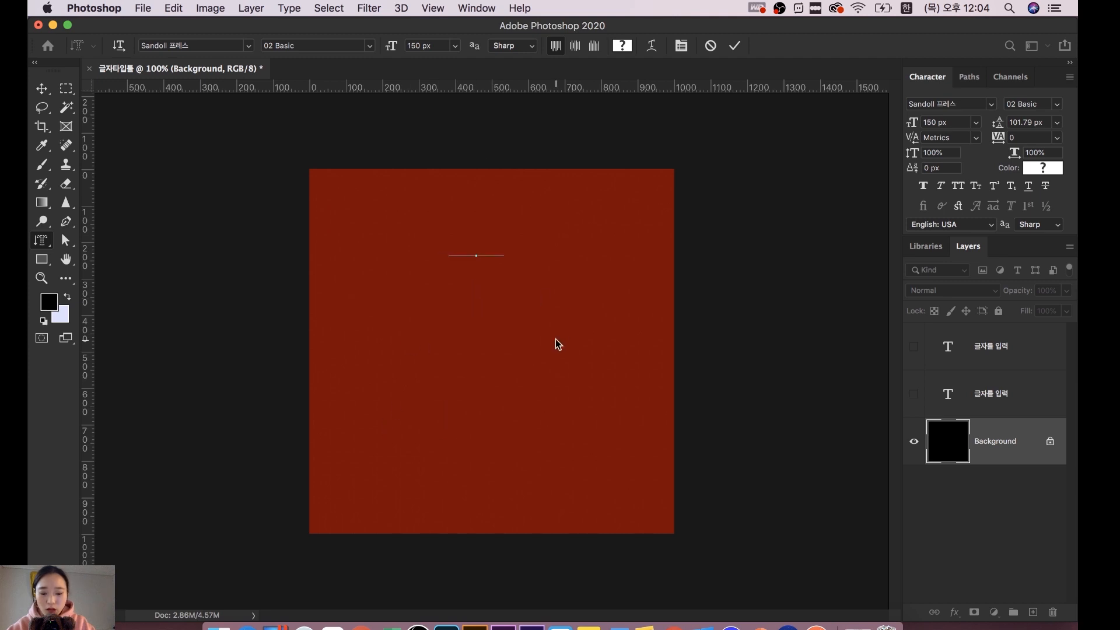
{"action": "type", "text": "글자 입력"}
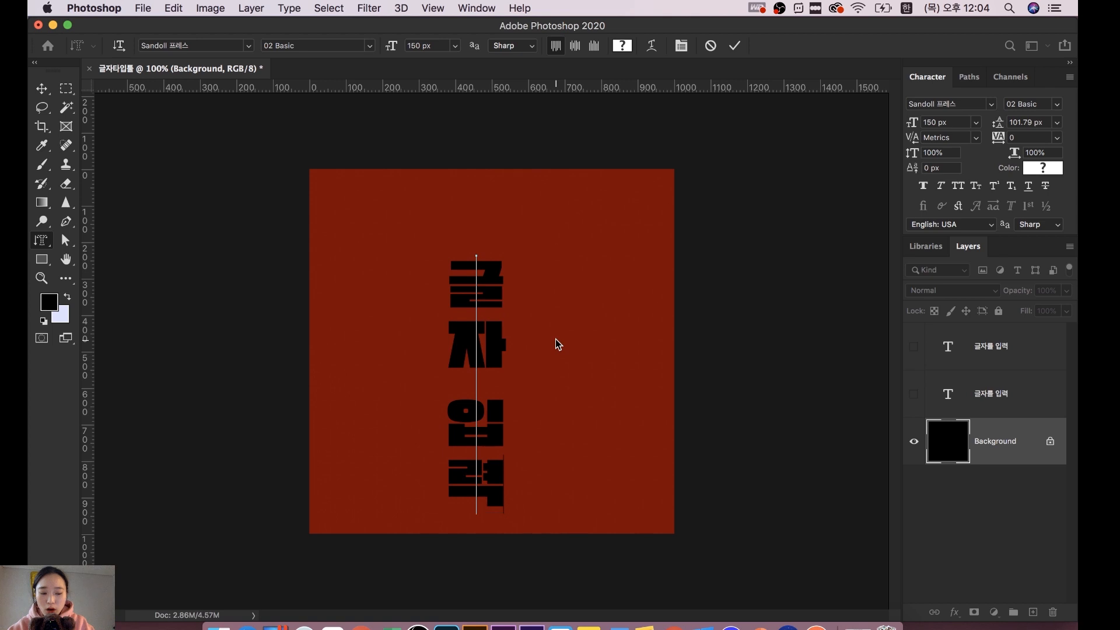
{"action": "key", "text": "ctrl"}
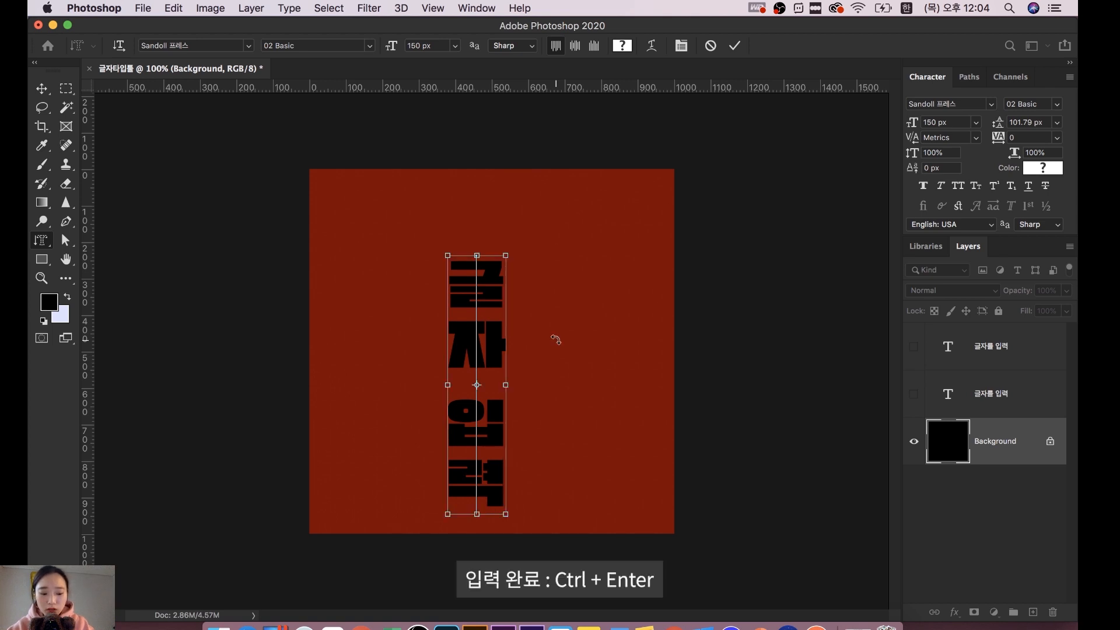
{"action": "key", "text": "ctrl+Return"}
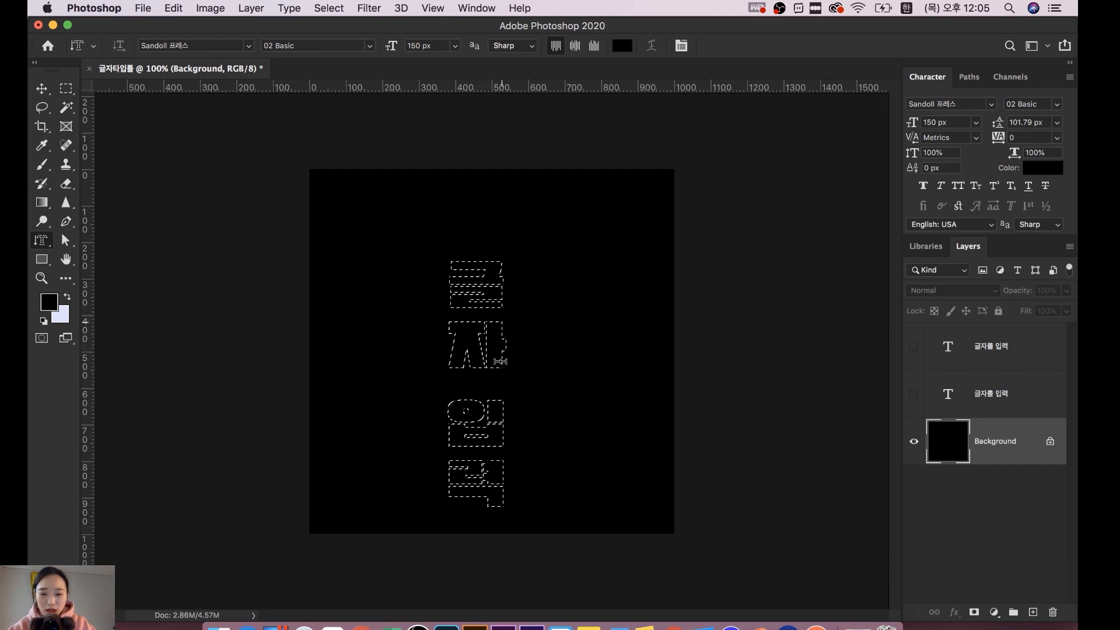
Convert the Background to a normal layer, delete the letter-shaped selection from it and deselect
{"action": "key", "text": "Delete"}
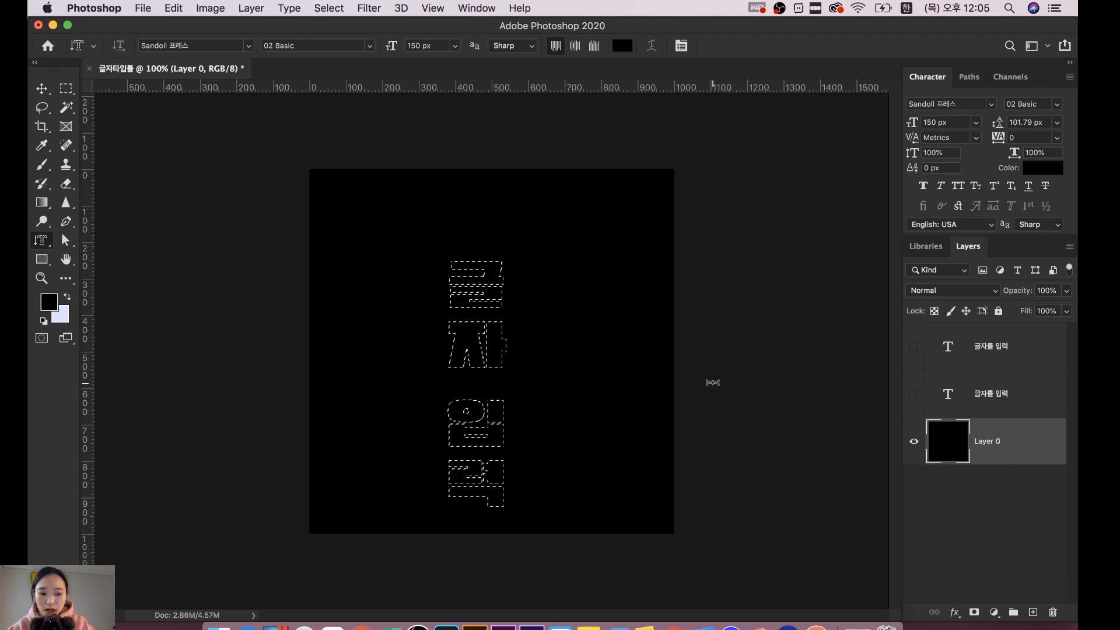
{"action": "key", "text": "cmd+d"}
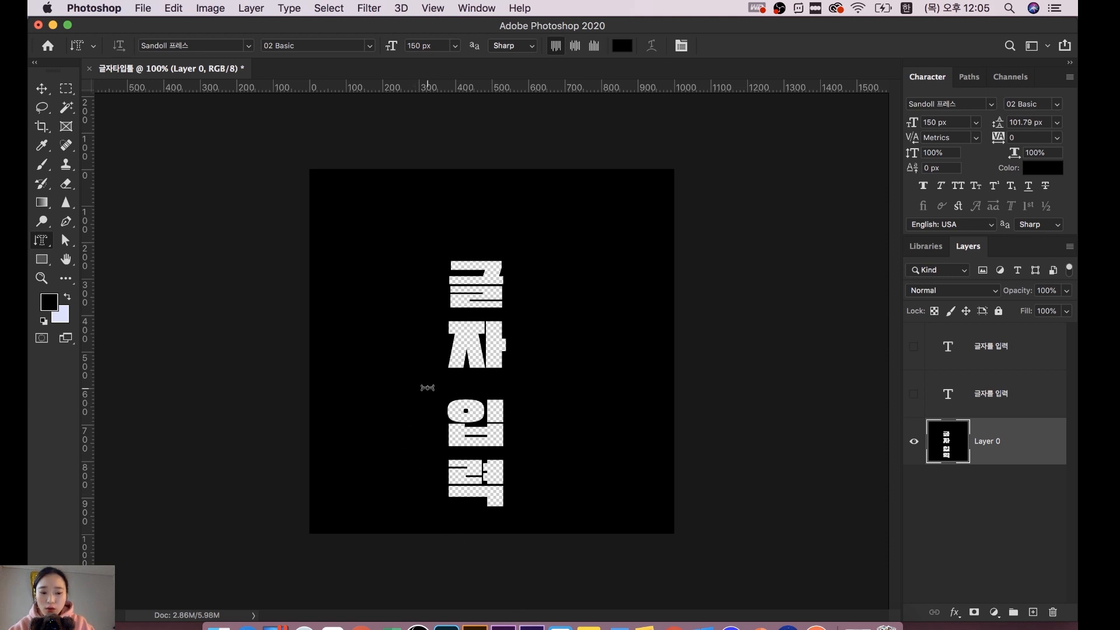
{"action": "key", "text": "super+equal"}
{"action": "key", "text": "super+minus"}
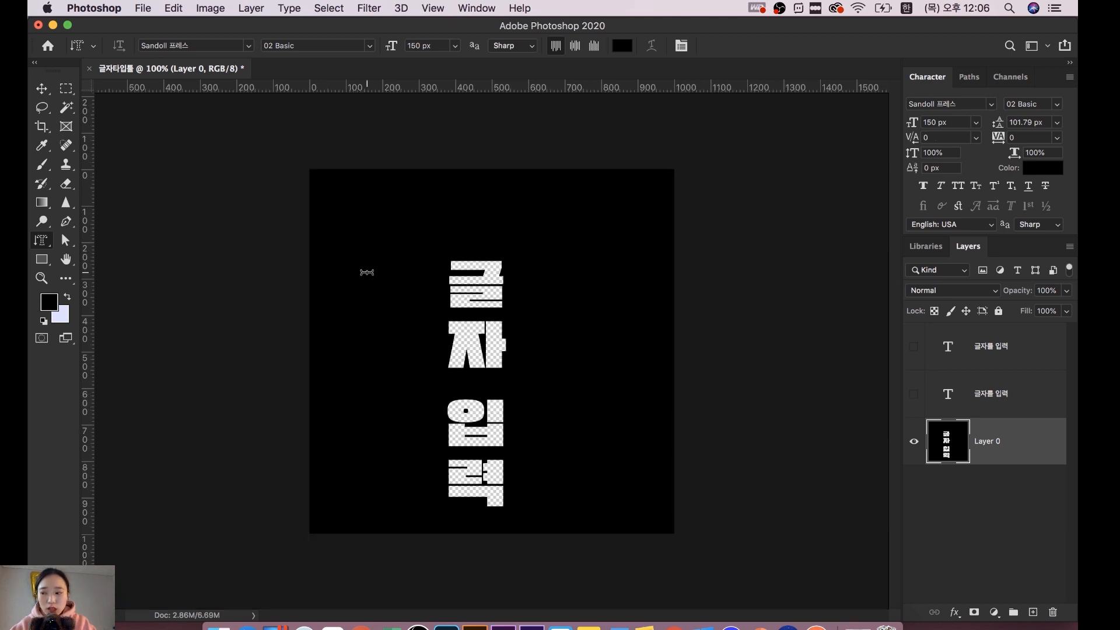
Create a horizontal type mask selection reading "글자입력" above the vertical cut-out and delete the selected pixels from the black layer
{"action": "right_click", "coordinate": [42, 241]}
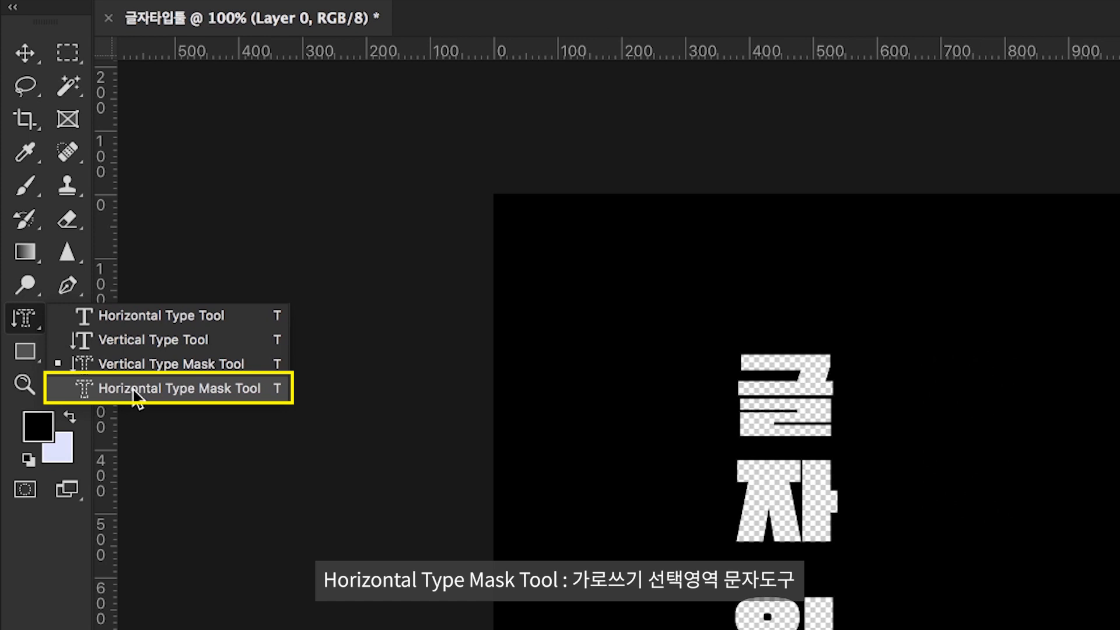
{"action": "left_click", "coordinate": [133, 389]}
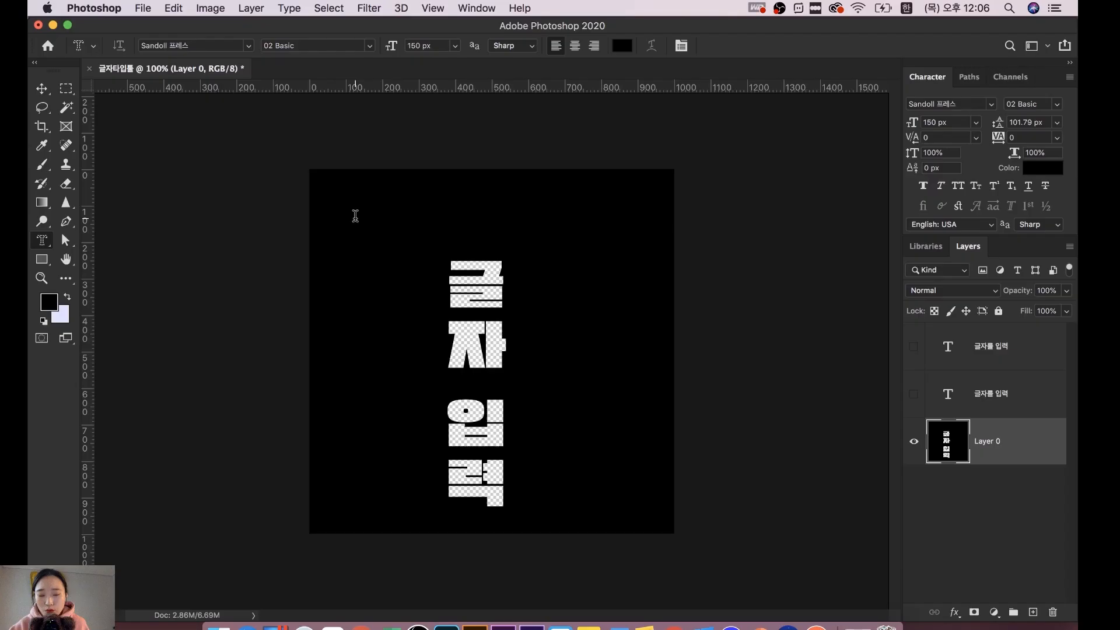
{"action": "left_click", "coordinate": [355, 216]}
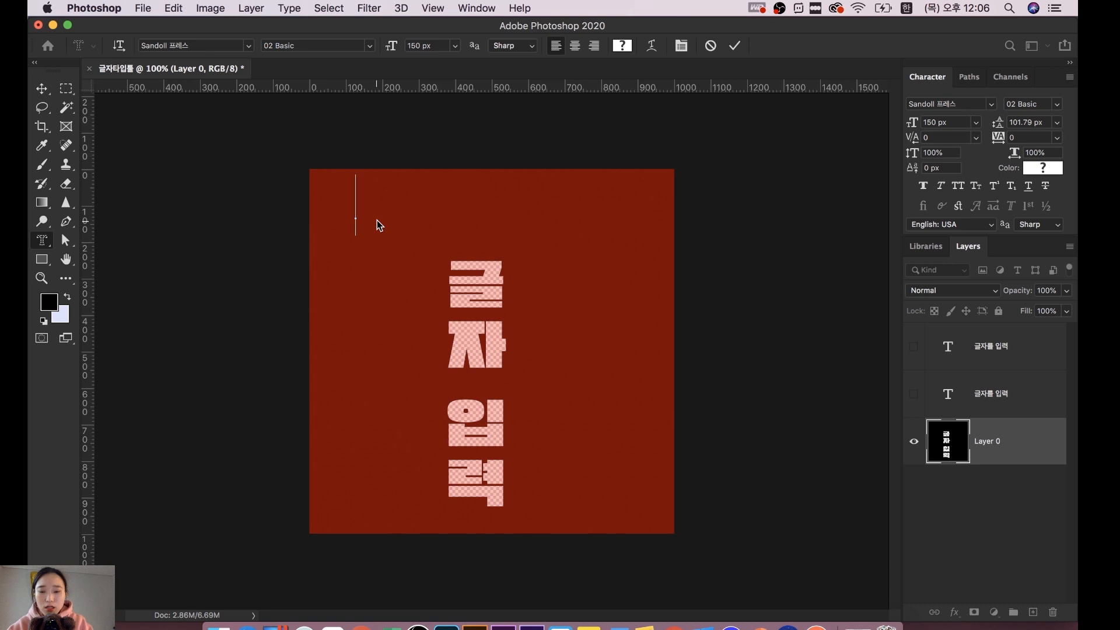
{"action": "type", "text": "글자입력"}
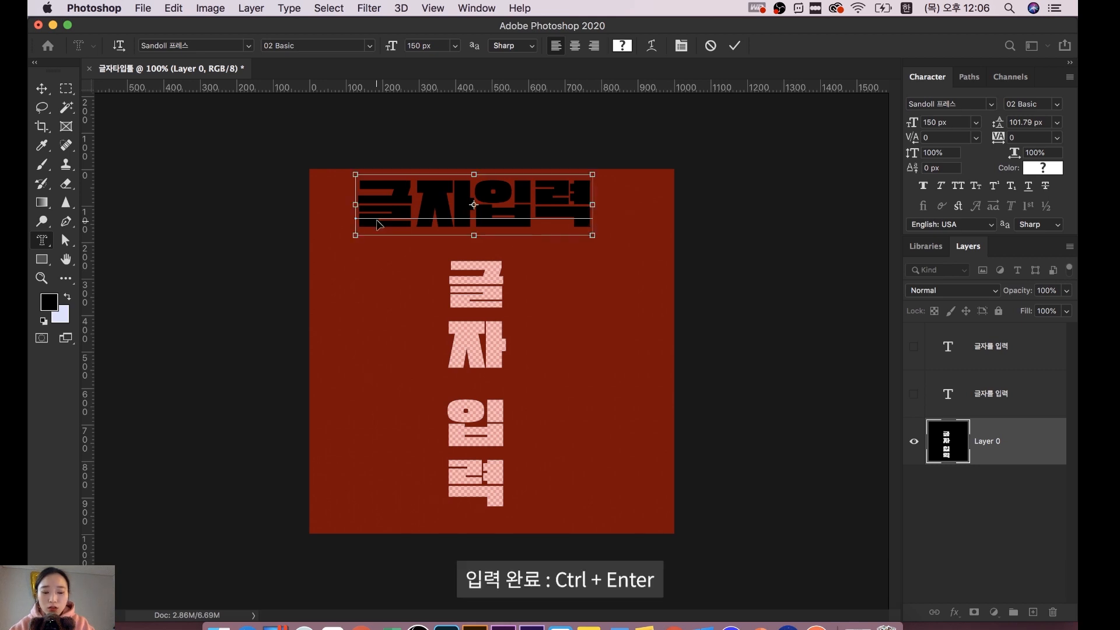
{"action": "key", "text": "ctrl+Return"}
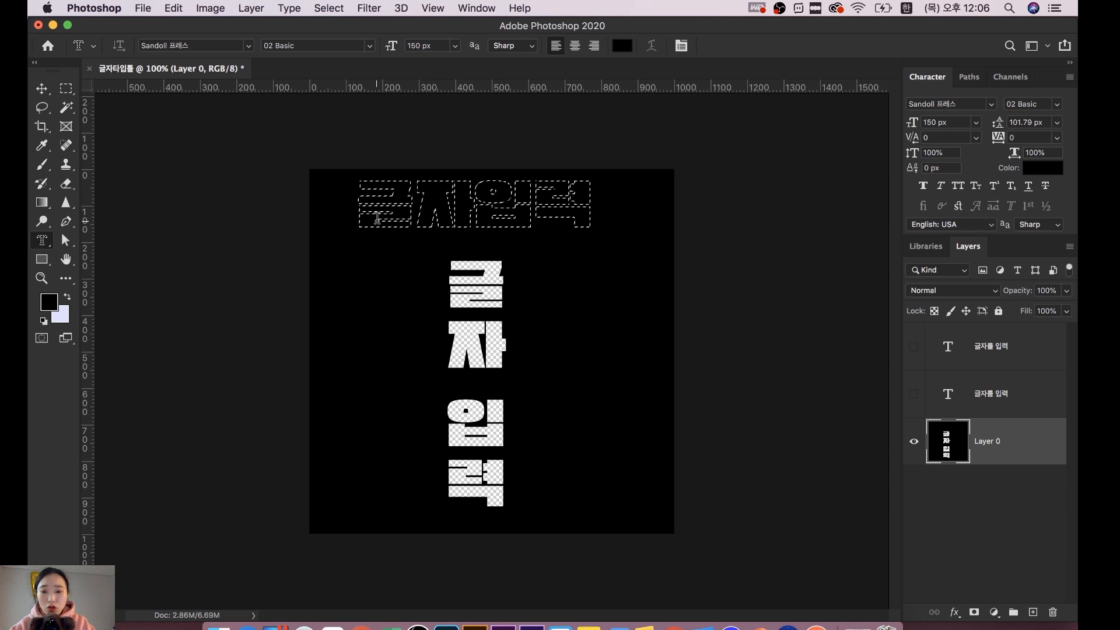
{"action": "key", "text": "Delete"}
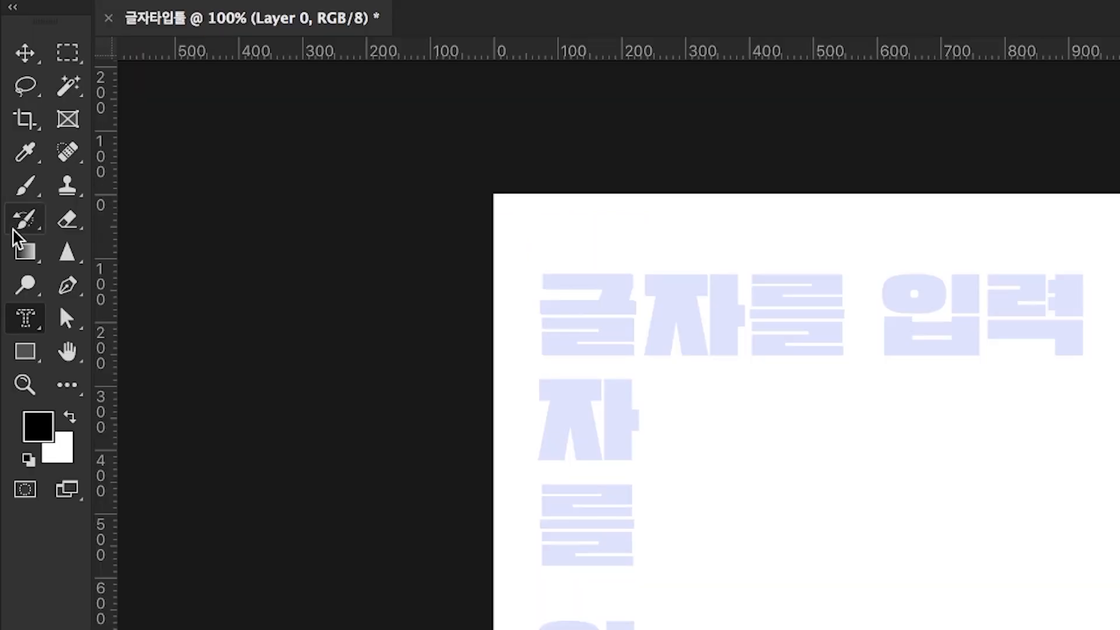
Switch from the Horizontal Type Mask tool to the Horizontal Type tool
{"action": "right_click", "coordinate": [42, 240]}
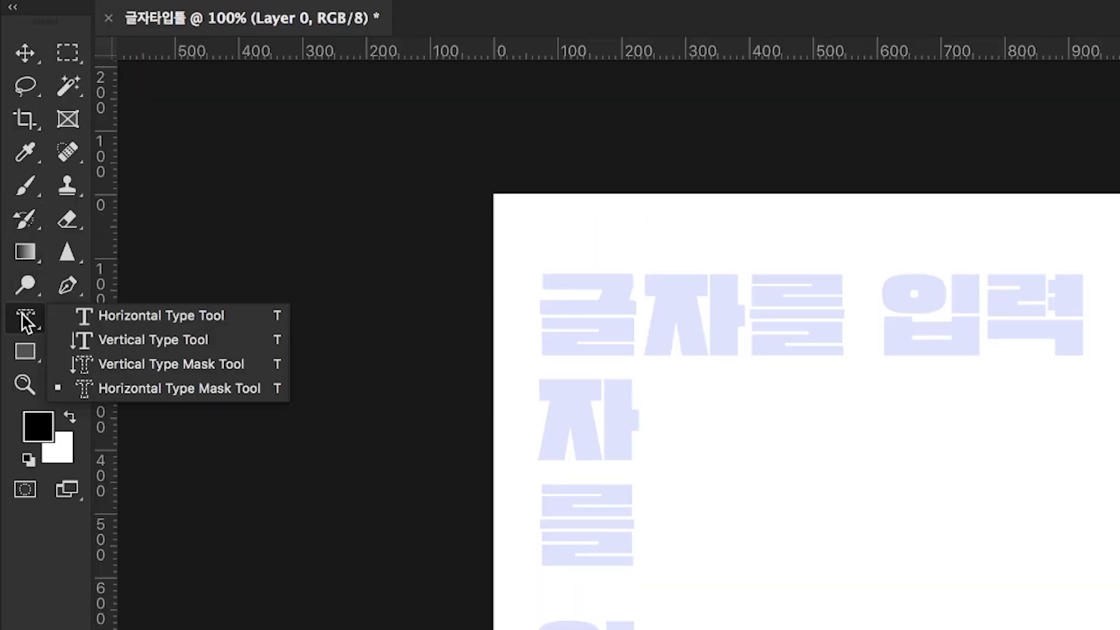
{"action": "left_click", "coordinate": [117, 316]}
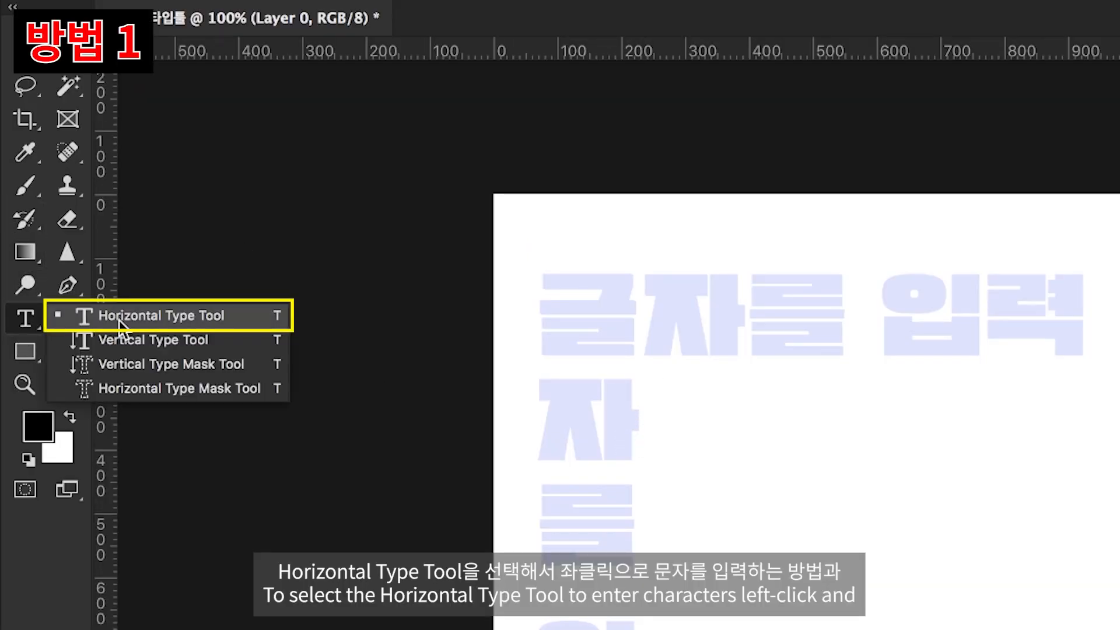
{"action": "left_click", "coordinate": [120, 316]}
{"action": "left_click", "coordinate": [744, 450]}
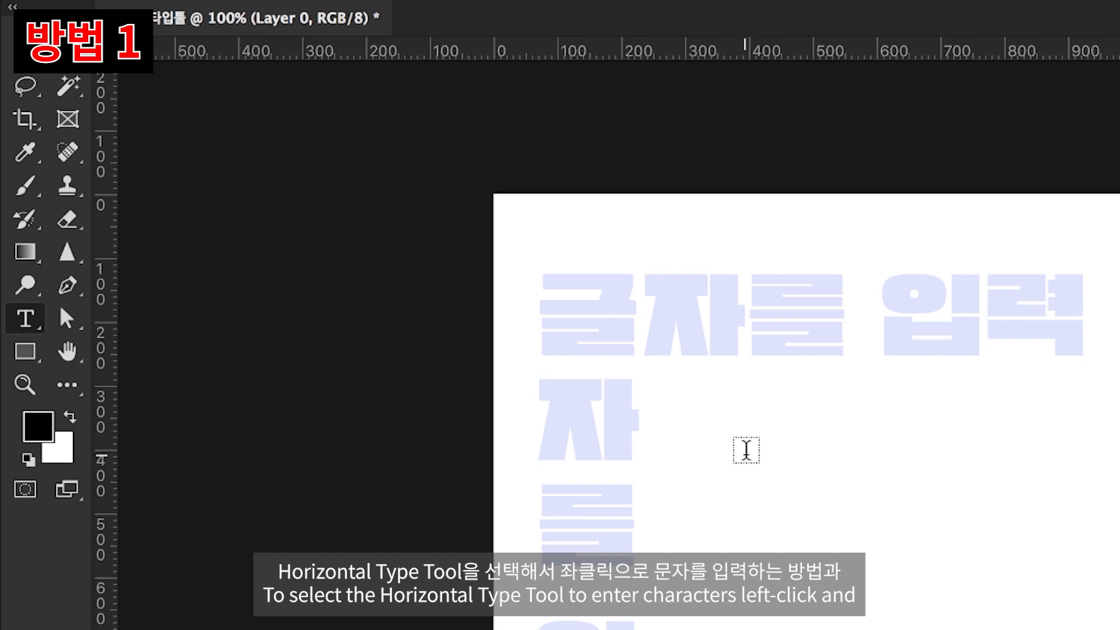
{"action": "type", "text": "오리ㅏ오"}
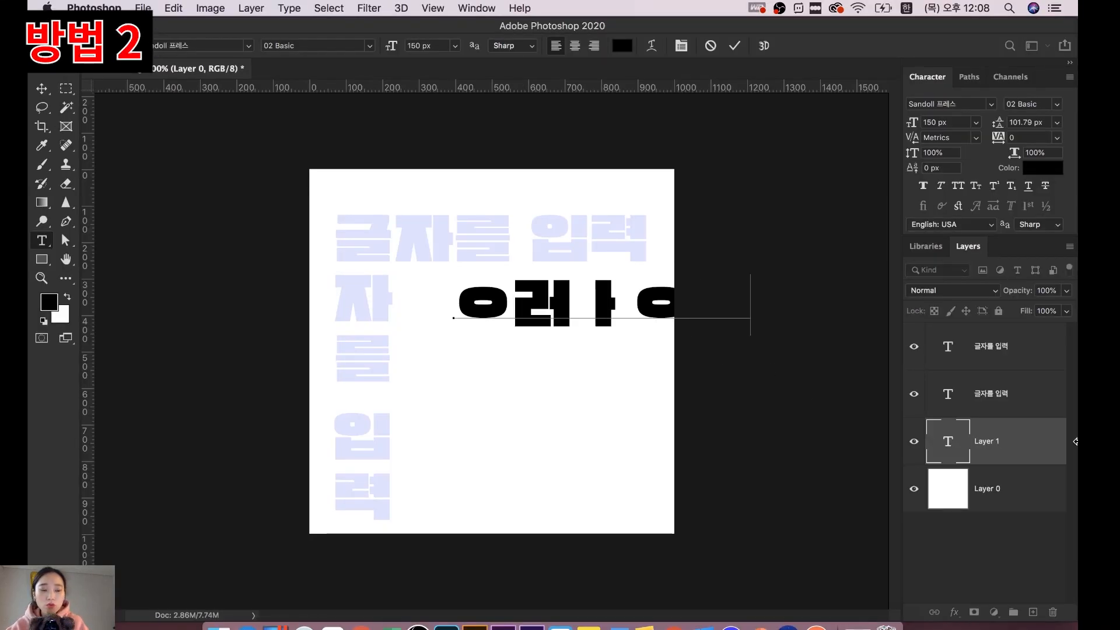
{"action": "key", "text": "Escape"}
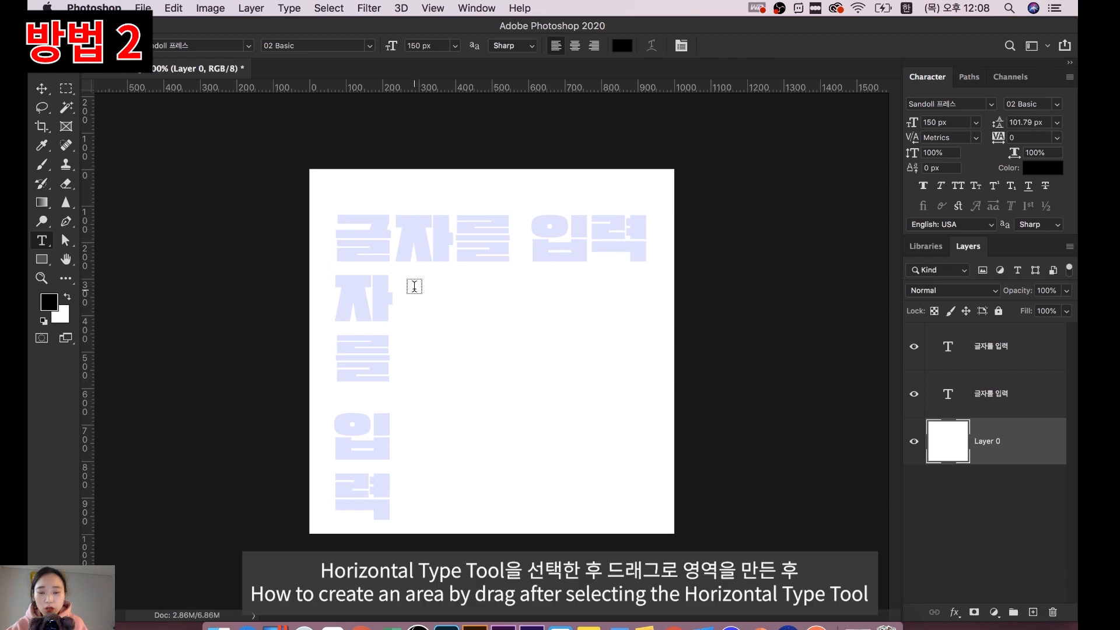
Create a text box about 635 by 420 px below the horizontal text and fill it with sample text starting with "안녕하세요"
{"action": "left_click_drag", "start_coordinate": [414, 287], "coordinate": [639, 442]}
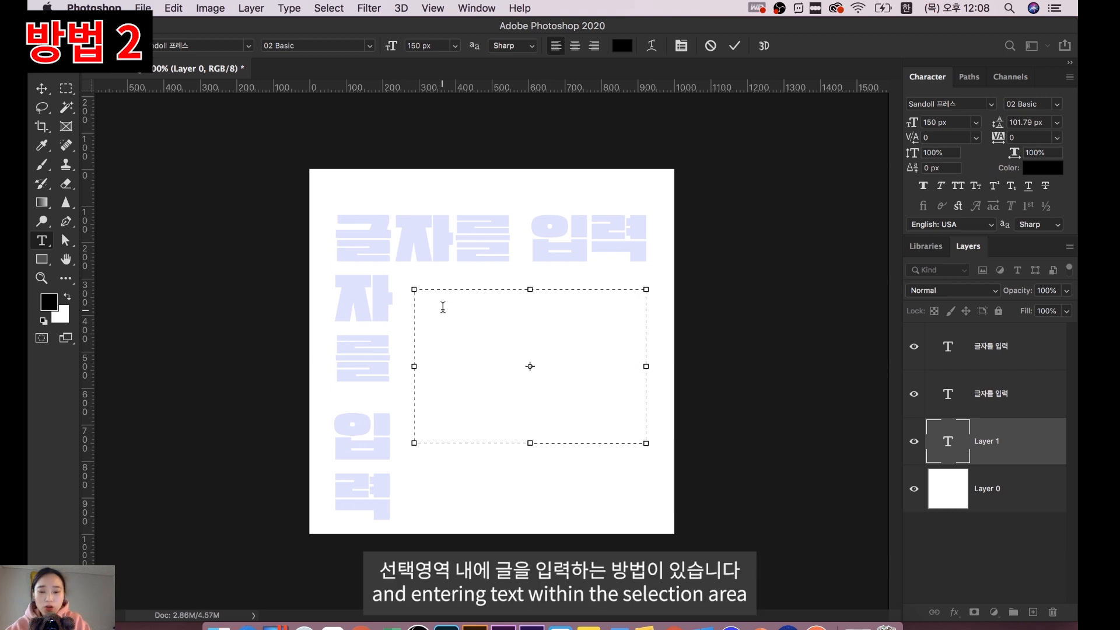
{"action": "type", "text": "안녕하세"}
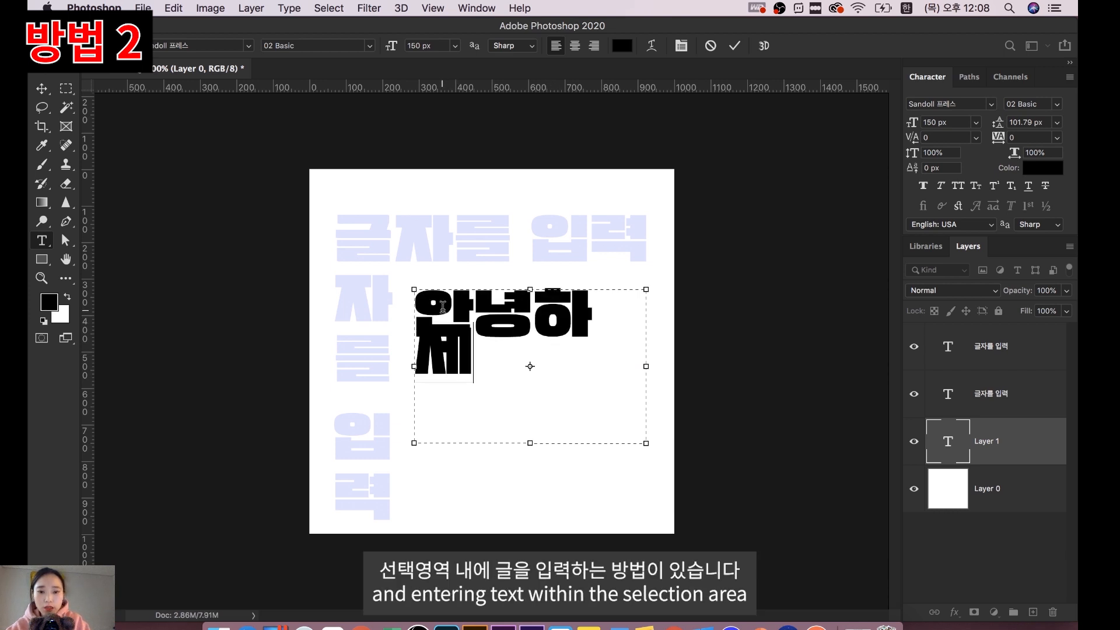
{"action": "type", "text": "요하하호"}
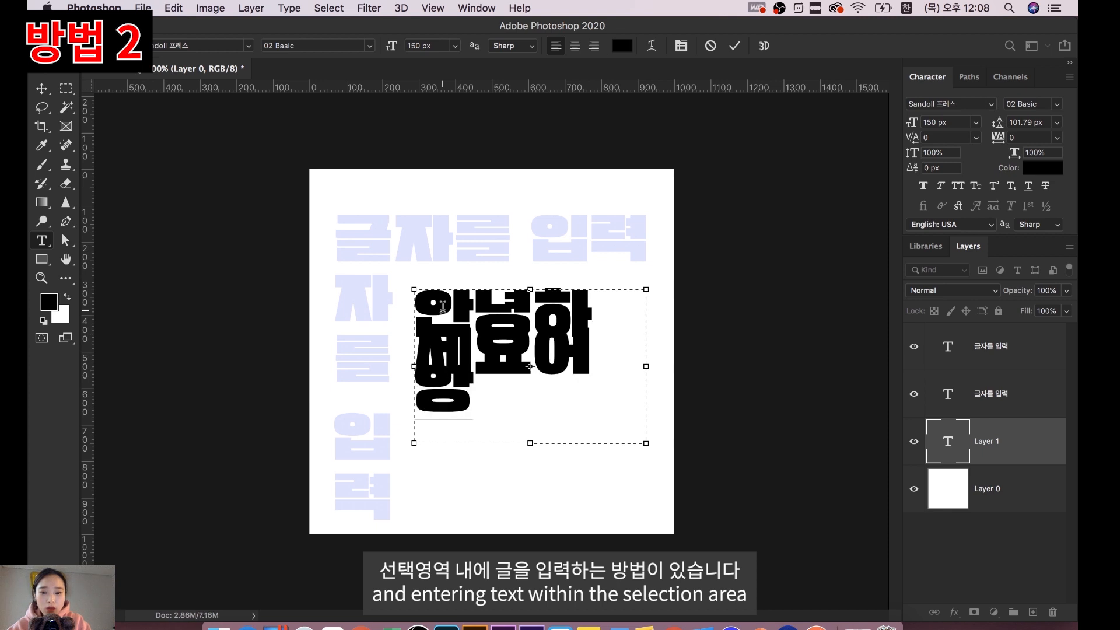
{"action": "type", "text": "용ㅇ오오"}
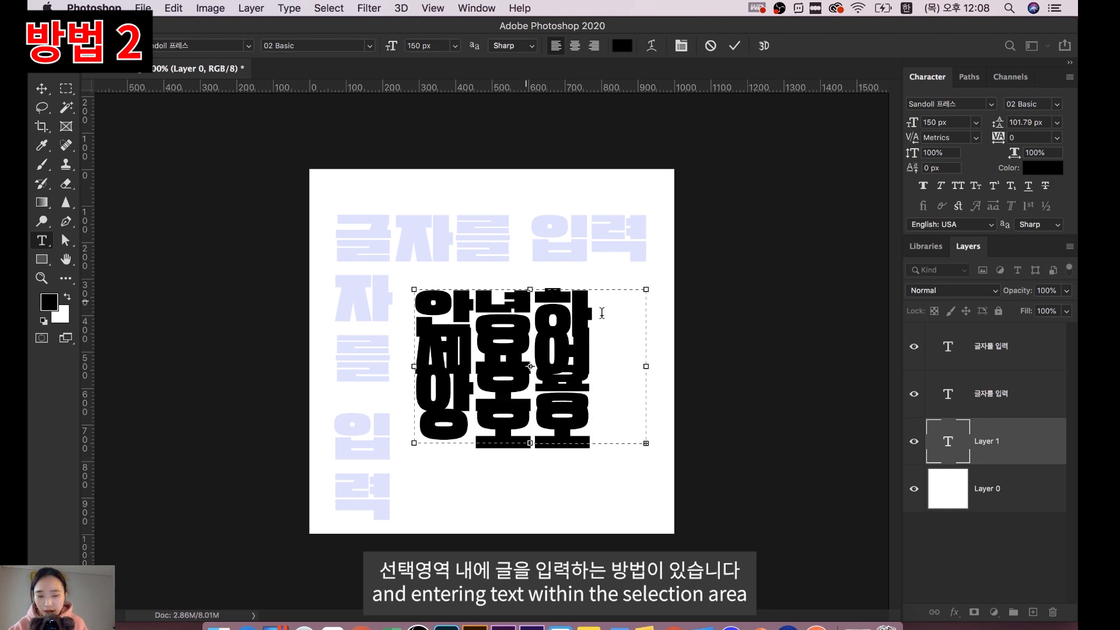
{"action": "left_click", "coordinate": [1009, 434]}
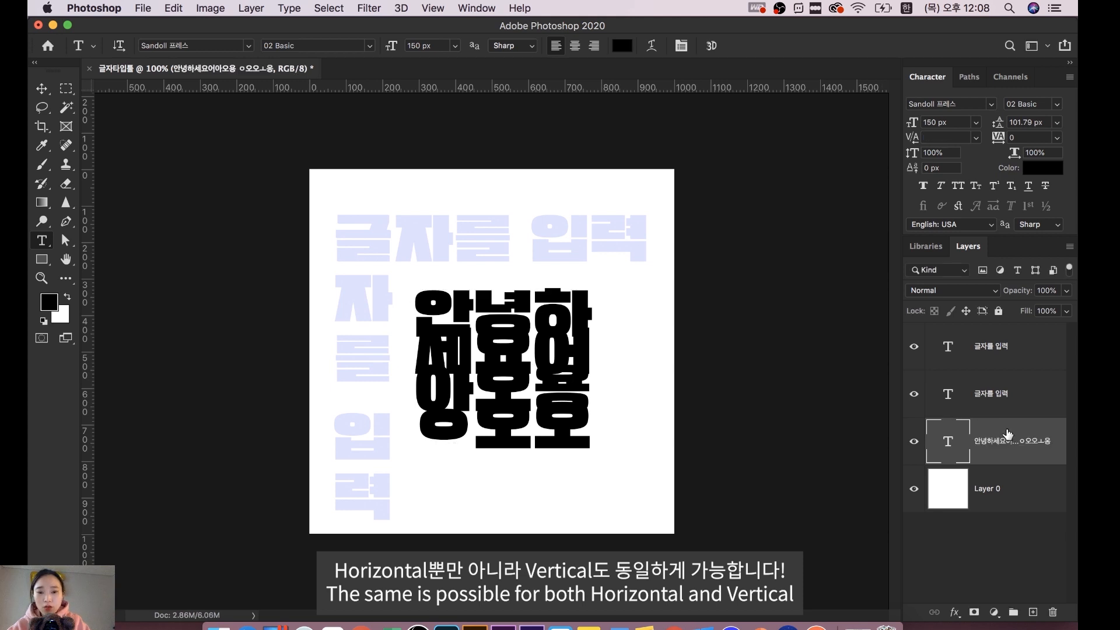
Delete the sample text box layer and add a horizontal point text reading "글자를 입력" in its place
{"action": "key", "text": "BackSpace"}
{"action": "left_click", "coordinate": [420, 293]}
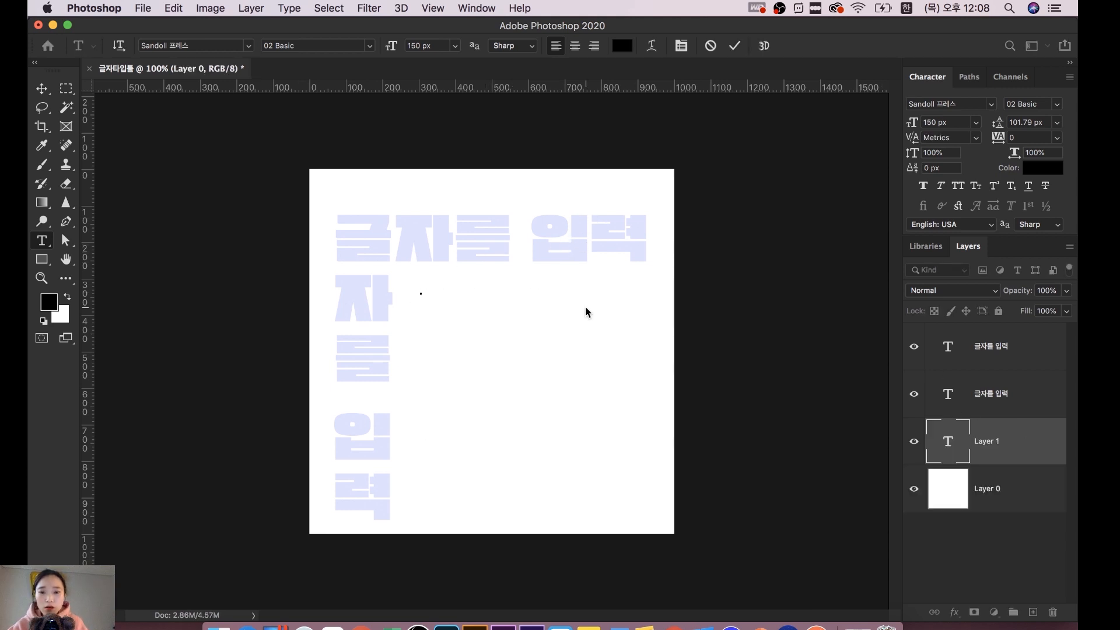
{"action": "type", "text": "홍글"}
{"action": "key", "text": "BackSpace"}
{"action": "key", "text": "BackSpace"}
{"action": "key", "text": "BackSpace"}
{"action": "key", "text": "BackSpace"}
{"action": "type", "text": "홍"}
{"action": "key", "text": "BackSpace"}
{"action": "key", "text": "BackSpace"}
{"action": "key", "text": "BackSpace"}
{"action": "type", "text": "글자를 입력"}
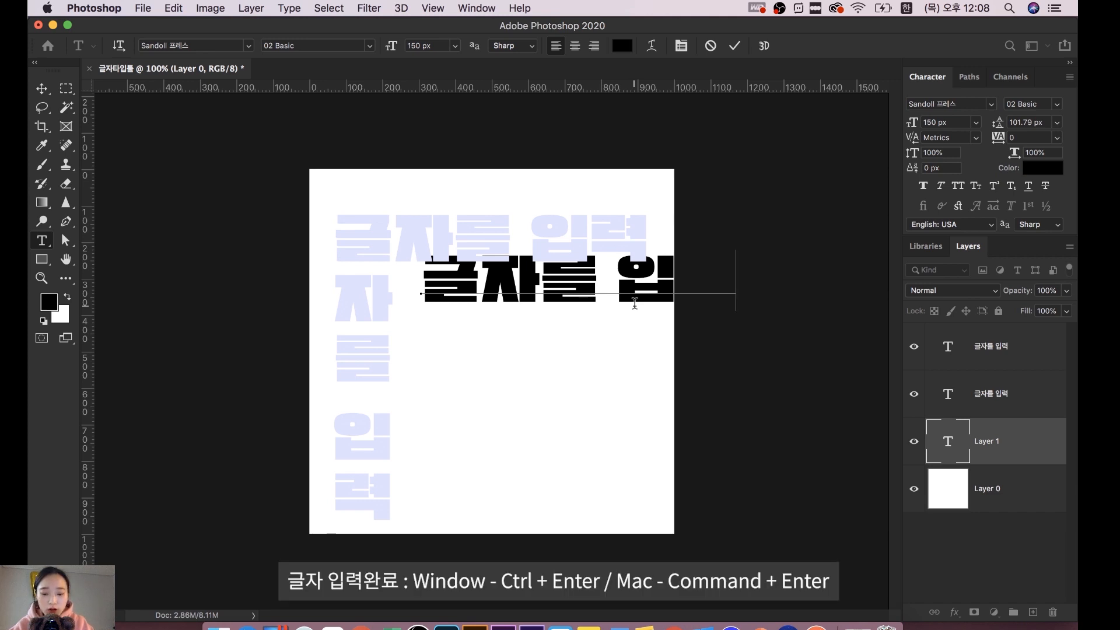
{"action": "key", "text": "super+Return"}
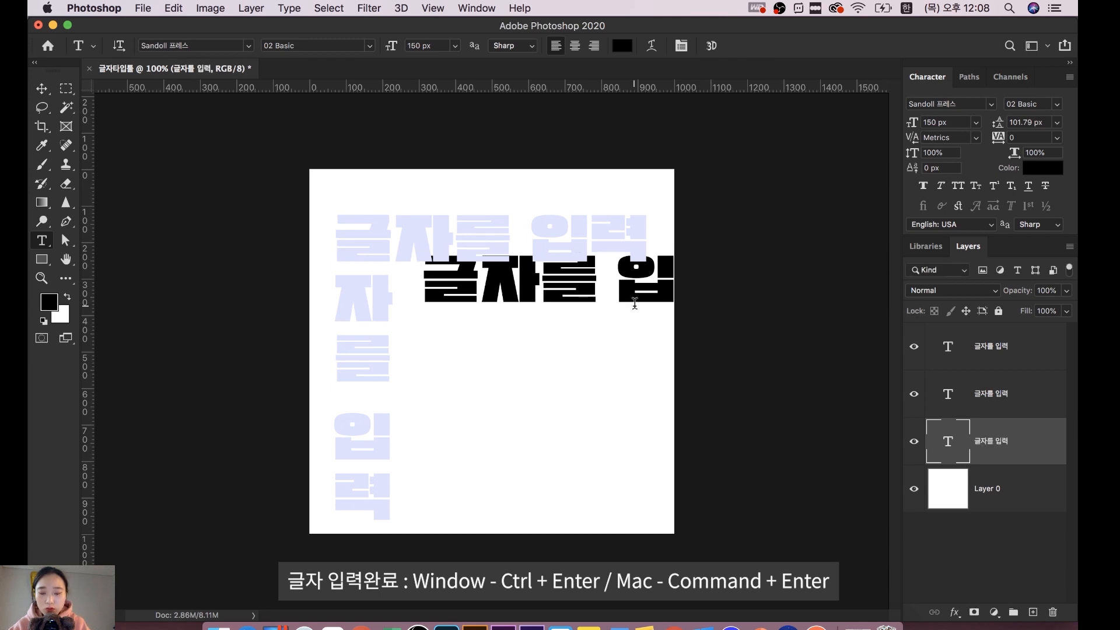
Move the new text fully inside the canvas near its centre and hide the two other "글자를 입력" text layers
{"action": "key", "text": "v"}
{"action": "left_click_drag", "start_coordinate": [579, 287], "coordinate": [509, 336]}
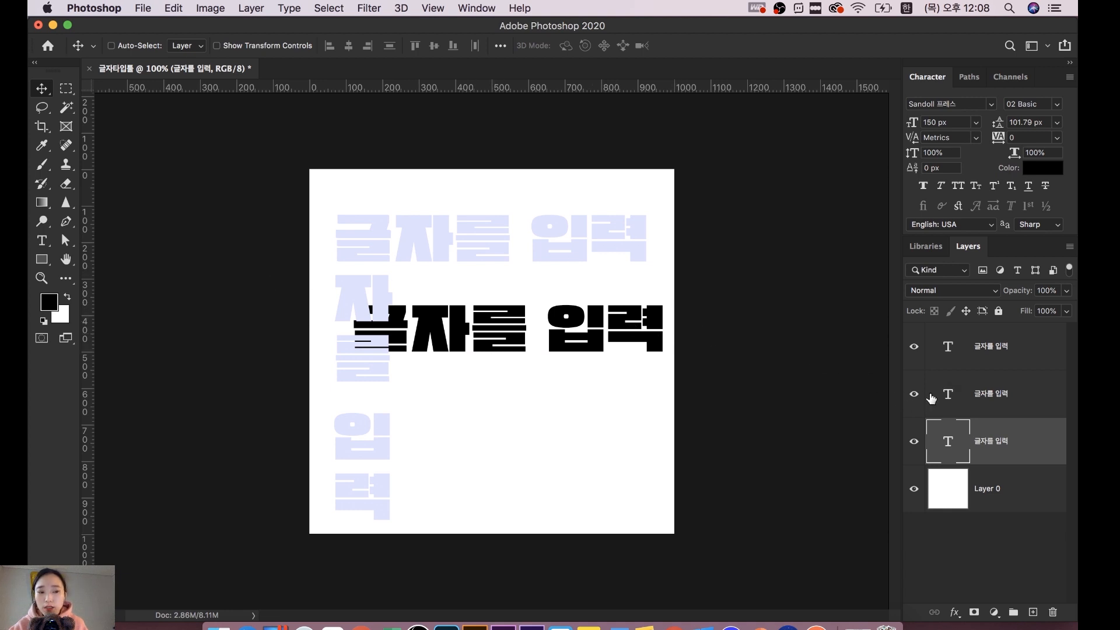
{"action": "left_click_drag", "start_coordinate": [913, 384], "coordinate": [913, 346]}
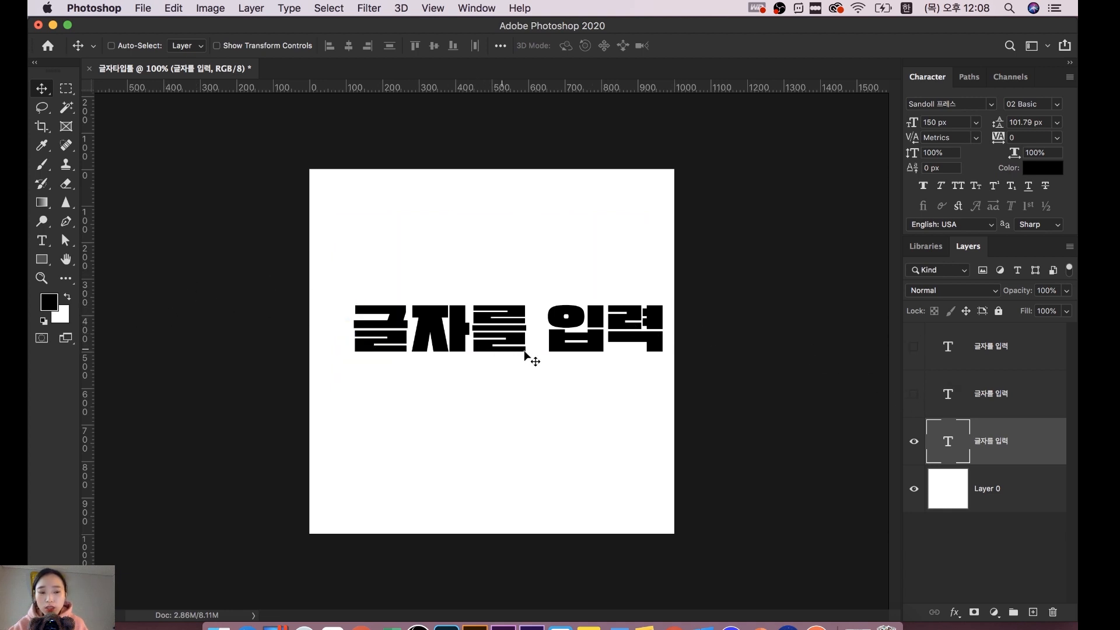
{"action": "left_click_drag", "start_coordinate": [522, 344], "coordinate": [519, 329]}
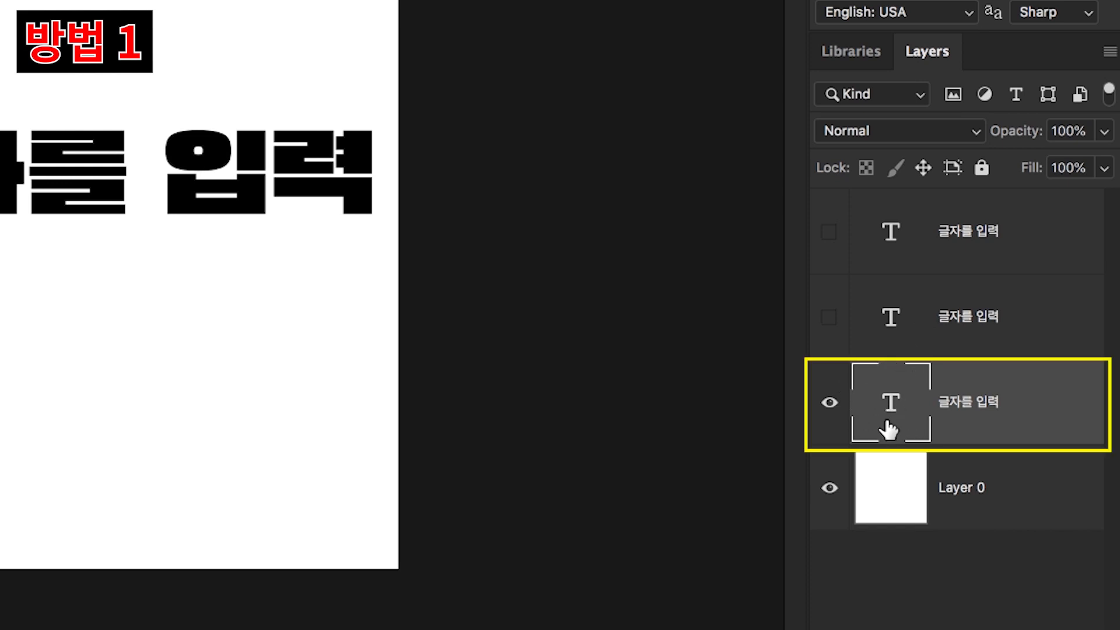
Reopen the visible text layer for editing from its layer thumbnail and change the wording to "글자를수정가능"
{"action": "double_click", "coordinate": [889, 399]}
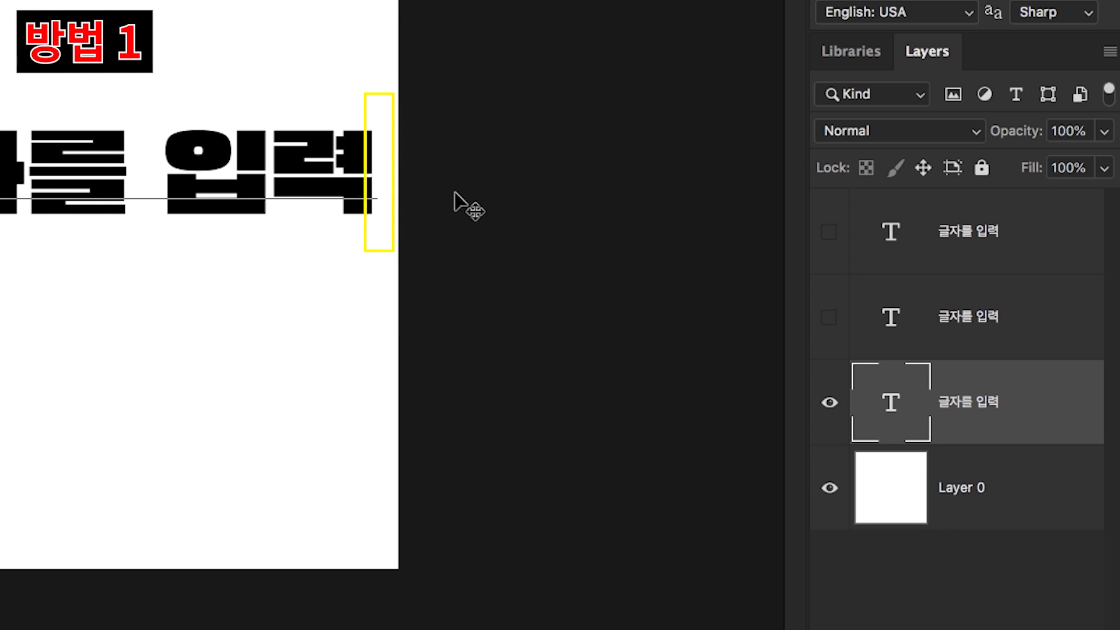
{"action": "key", "text": "BackSpace"}
{"action": "key", "text": "BackSpace"}
{"action": "key", "text": "BackSpace"}
{"action": "type", "text": "수정가능"}
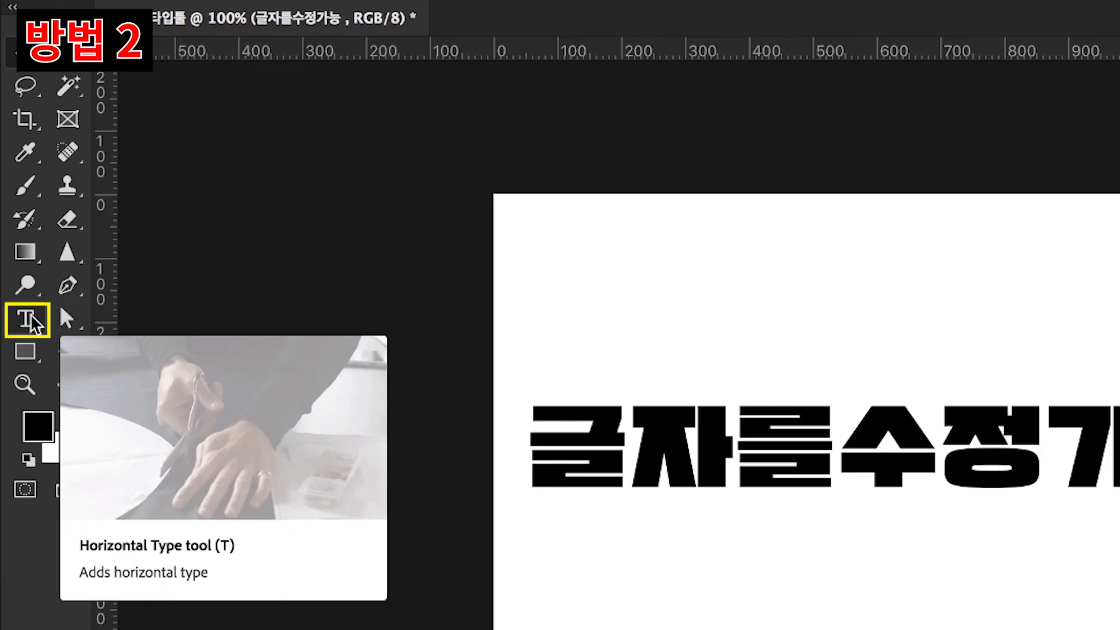
Edit the text on the canvas with the Horizontal Type tool so it reads "수정가능", and commit it
{"action": "left_click", "coordinate": [41, 239]}
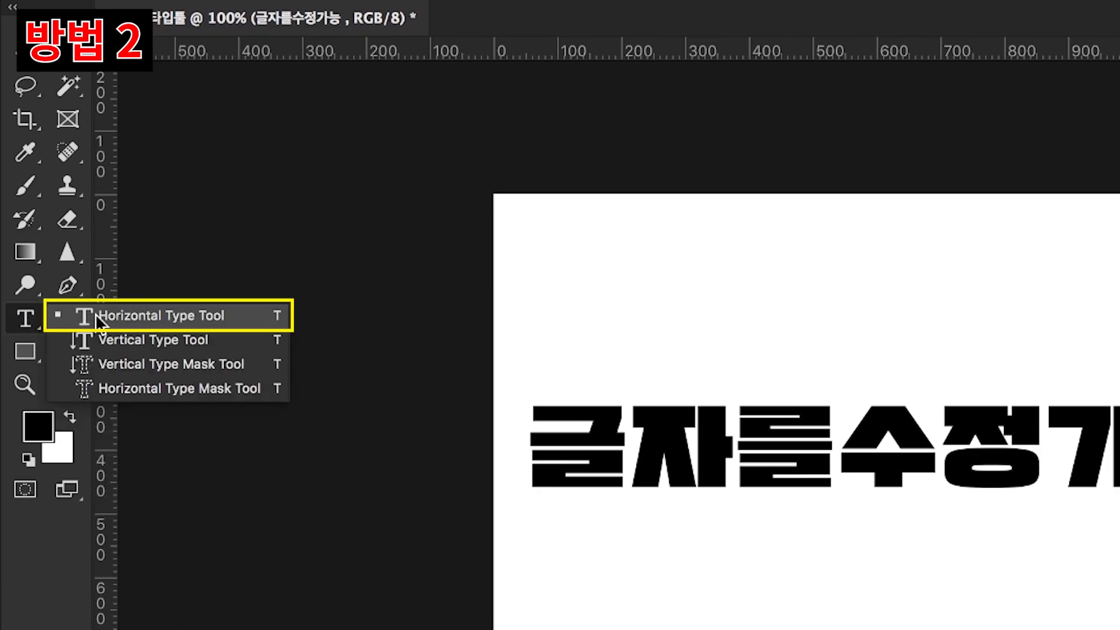
{"action": "left_click", "coordinate": [146, 315]}
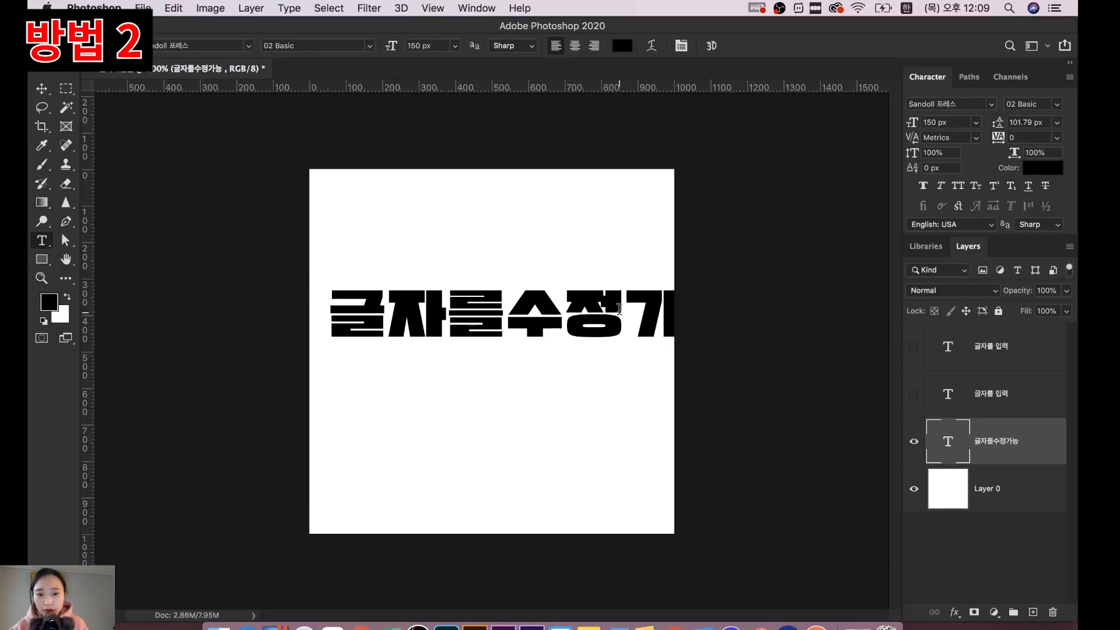
{"action": "left_click", "coordinate": [619, 309]}
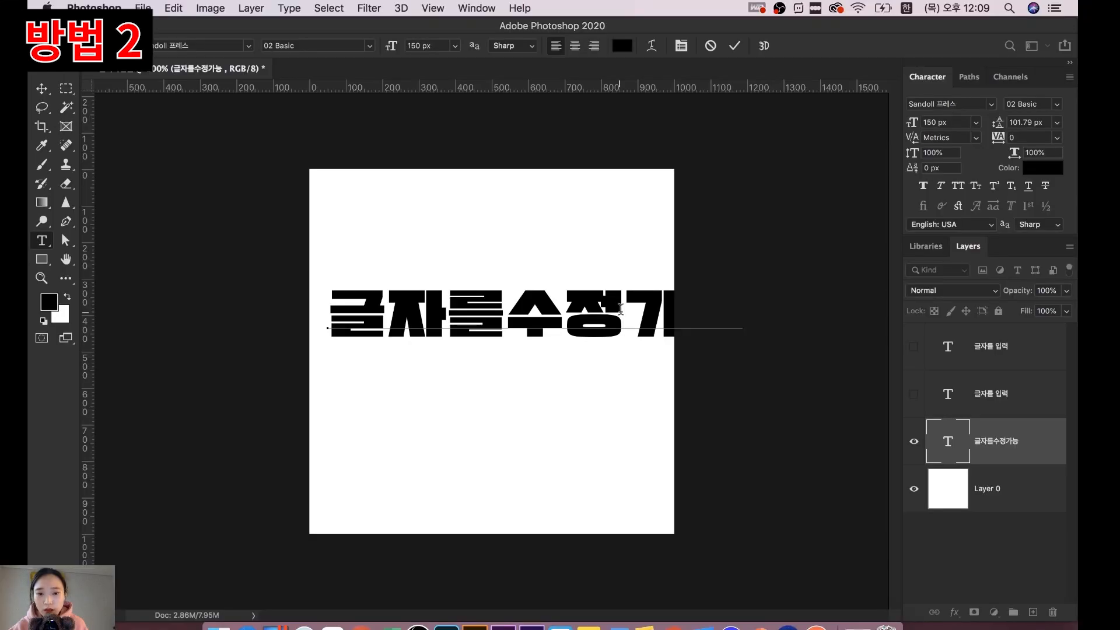
{"action": "key", "text": "BackSpace"}
{"action": "key", "text": "BackSpace"}
{"action": "key", "text": "BackSpace"}
{"action": "key", "text": "BackSpace"}
{"action": "key", "text": "BackSpace"}
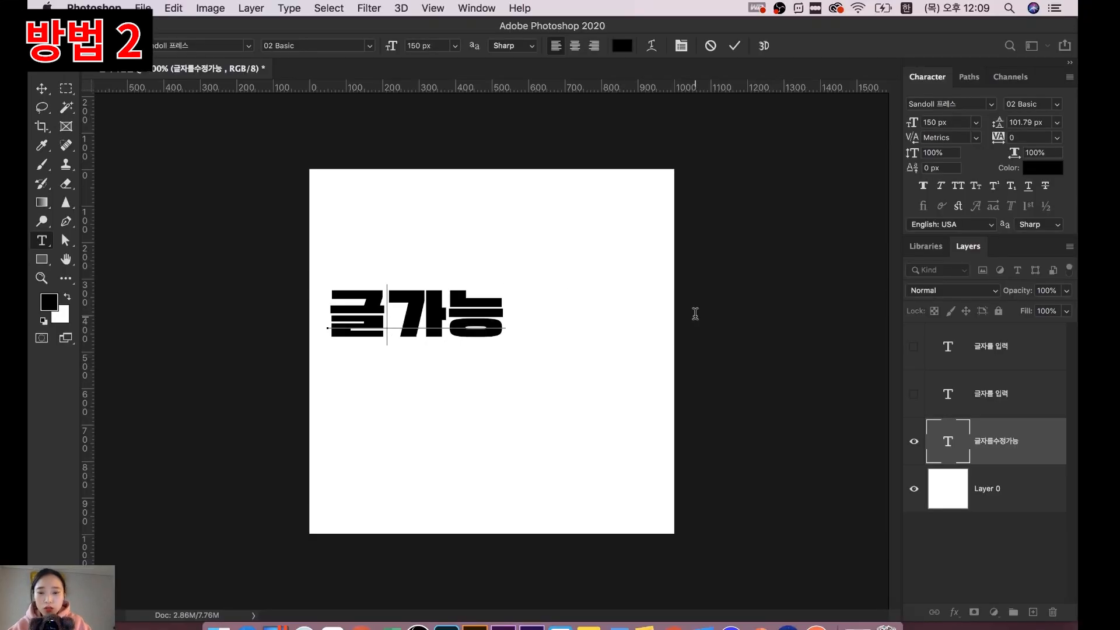
{"action": "type", "text": "수정"}
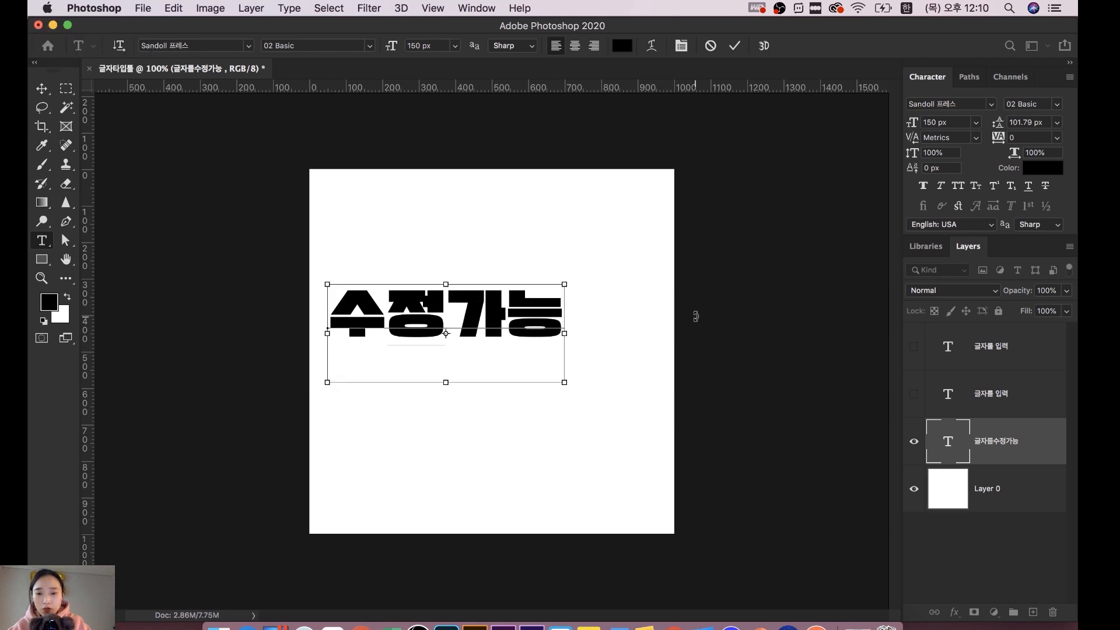
{"action": "left_click", "coordinate": [695, 313]}
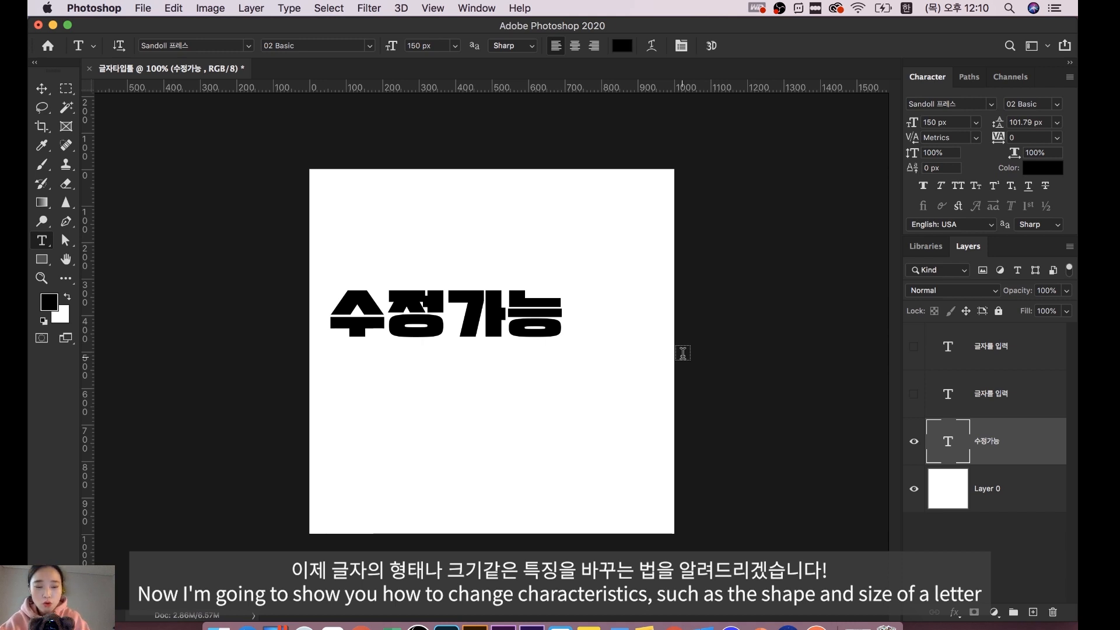
Switch to the Move tool, float the Character panel beside the canvas and show where the panel is opened
{"action": "key", "text": "v"}
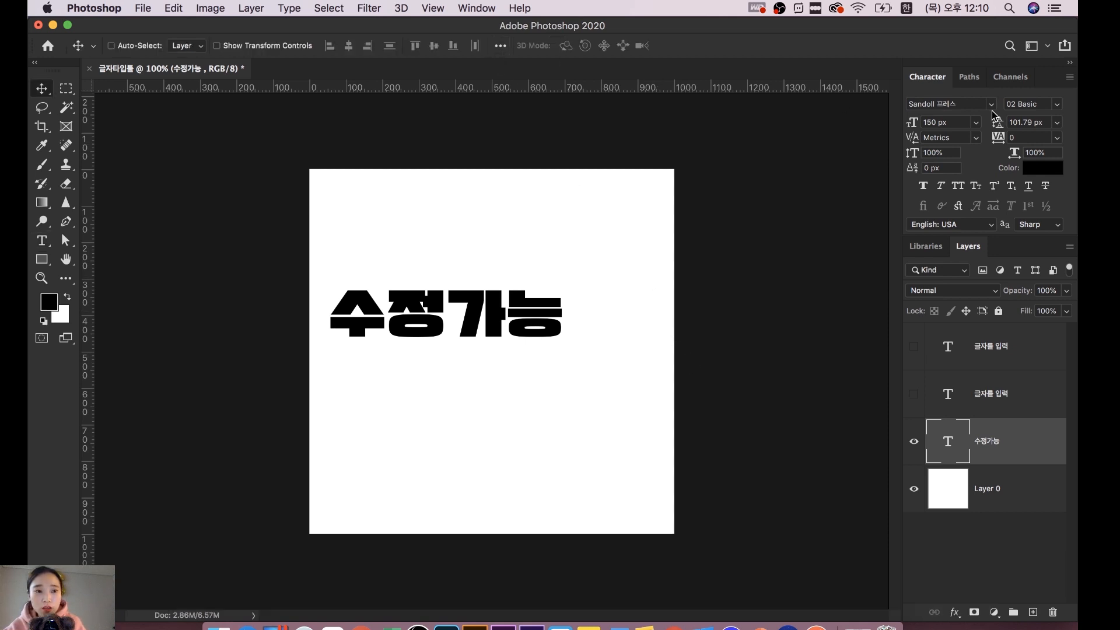
{"action": "left_click_drag", "start_coordinate": [927, 80], "coordinate": [711, 123]}
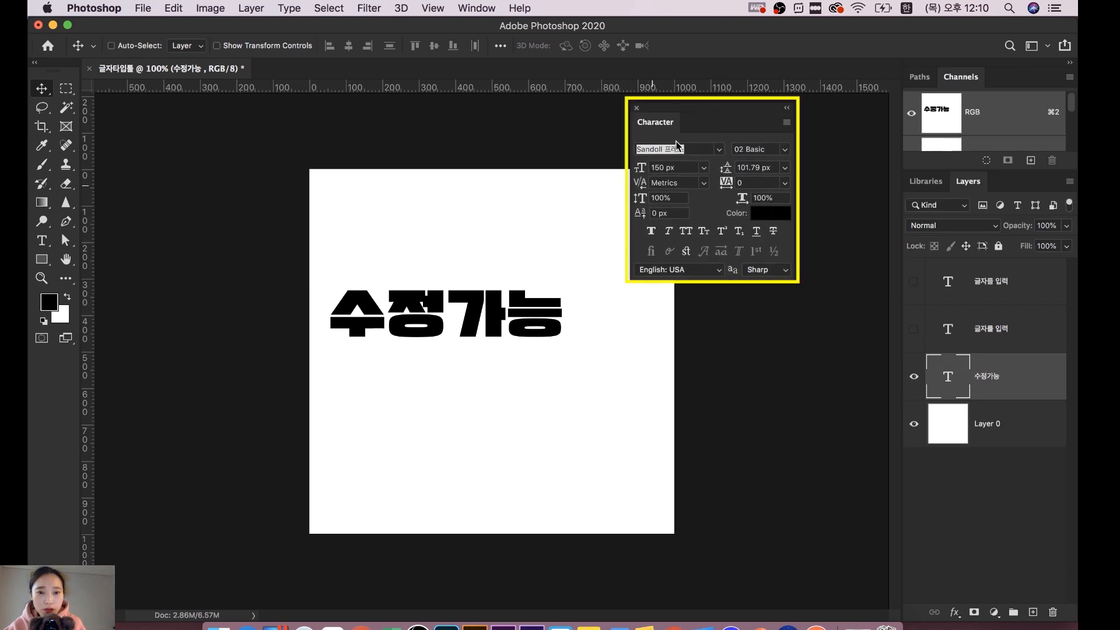
{"action": "left_click_drag", "start_coordinate": [720, 120], "coordinate": [780, 139]}
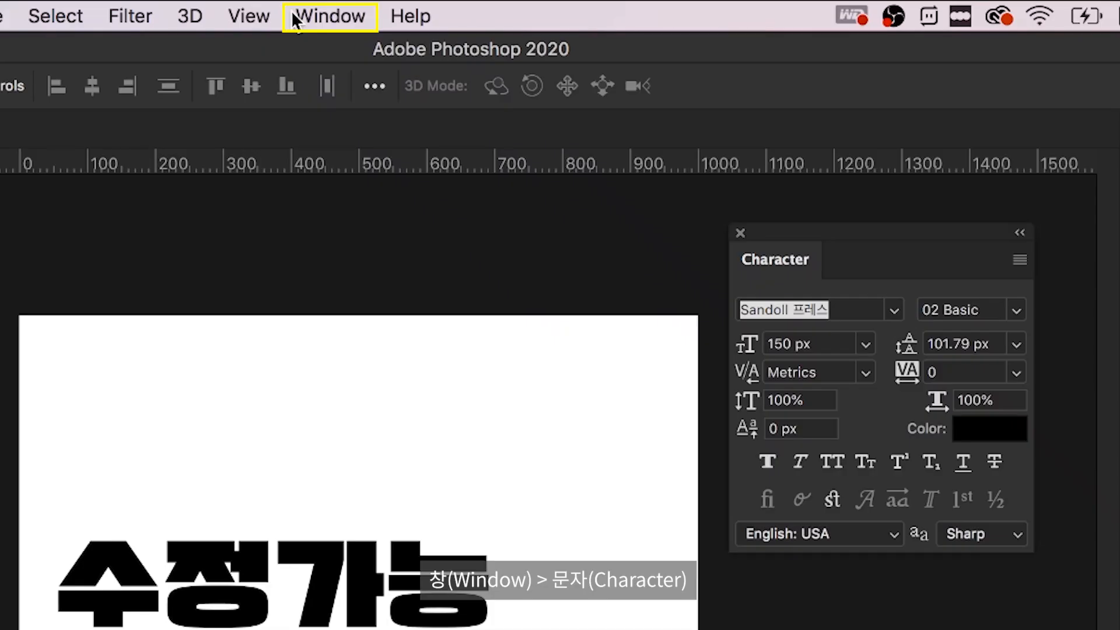
{"action": "left_click", "coordinate": [476, 8]}
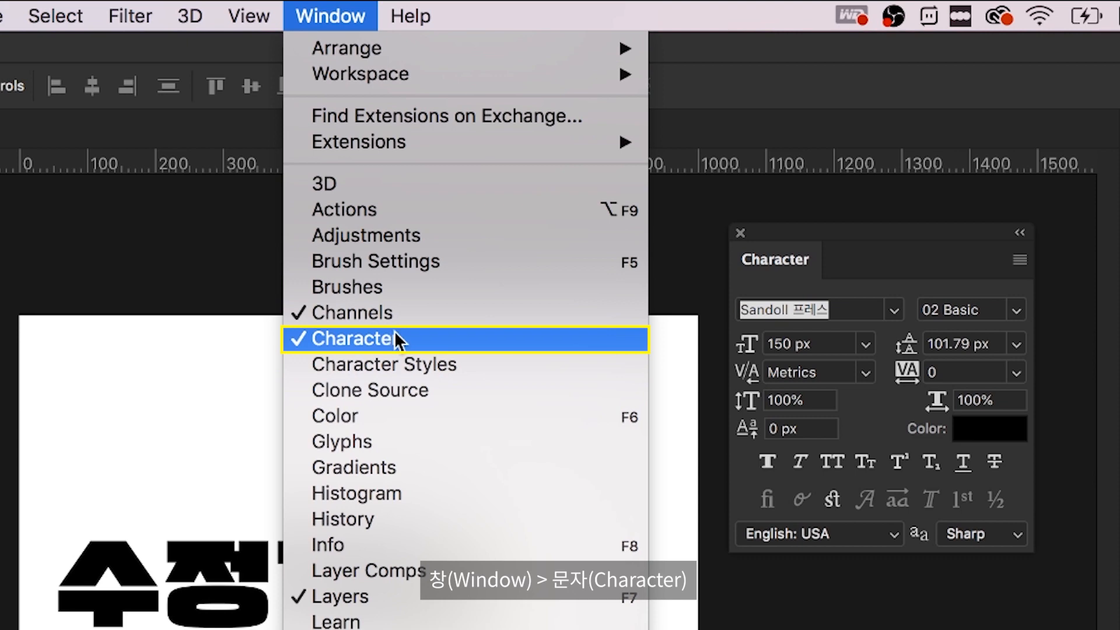
{"action": "left_click", "coordinate": [954, 244]}
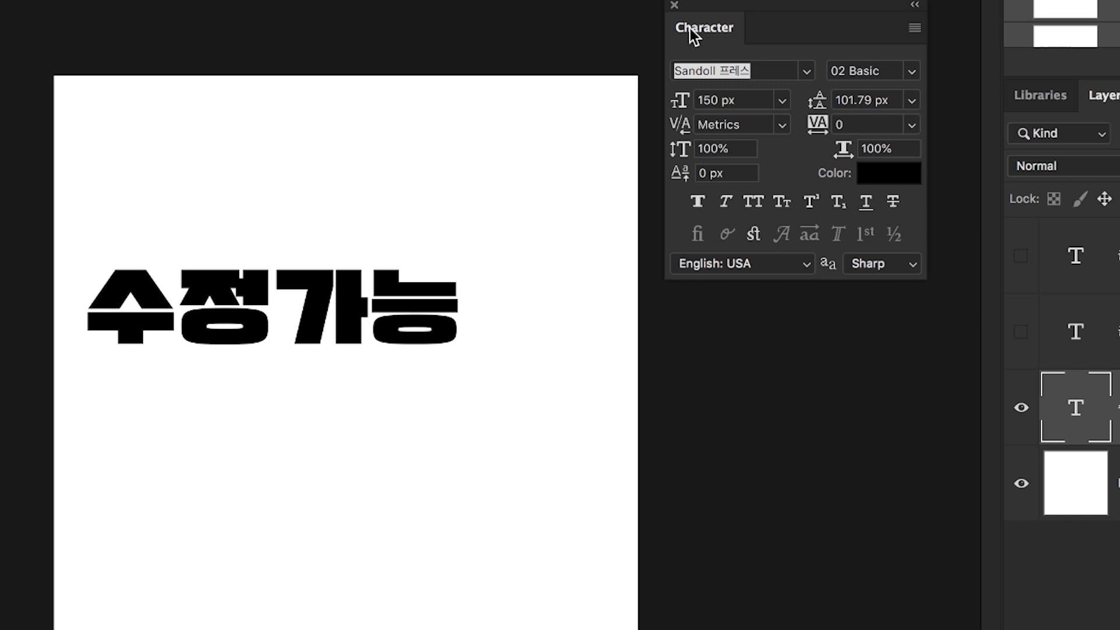
Preview other fonts on the "수정가능" text and set its font to 나눔스퀘어
{"action": "left_click", "coordinate": [756, 71]}
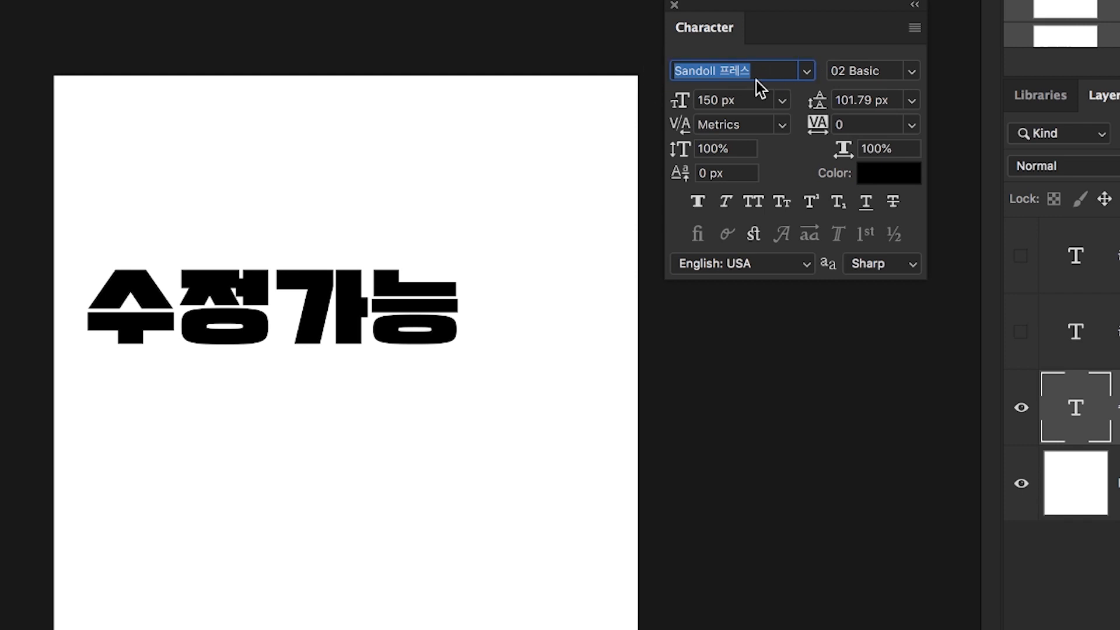
{"action": "left_click", "coordinate": [807, 76]}
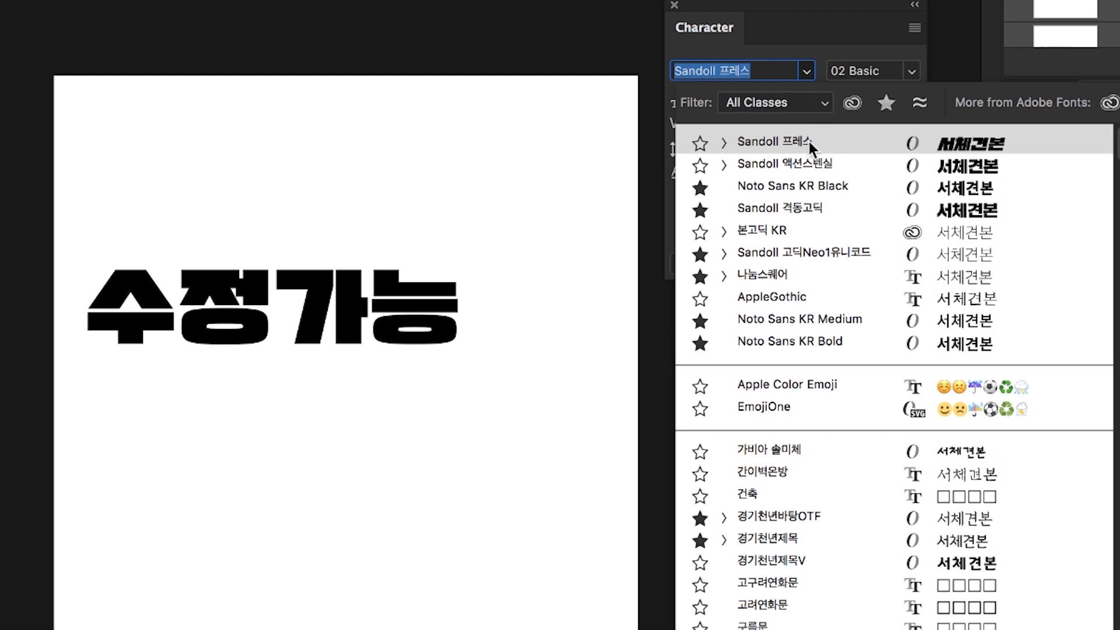
{"action": "key", "text": "Down"}
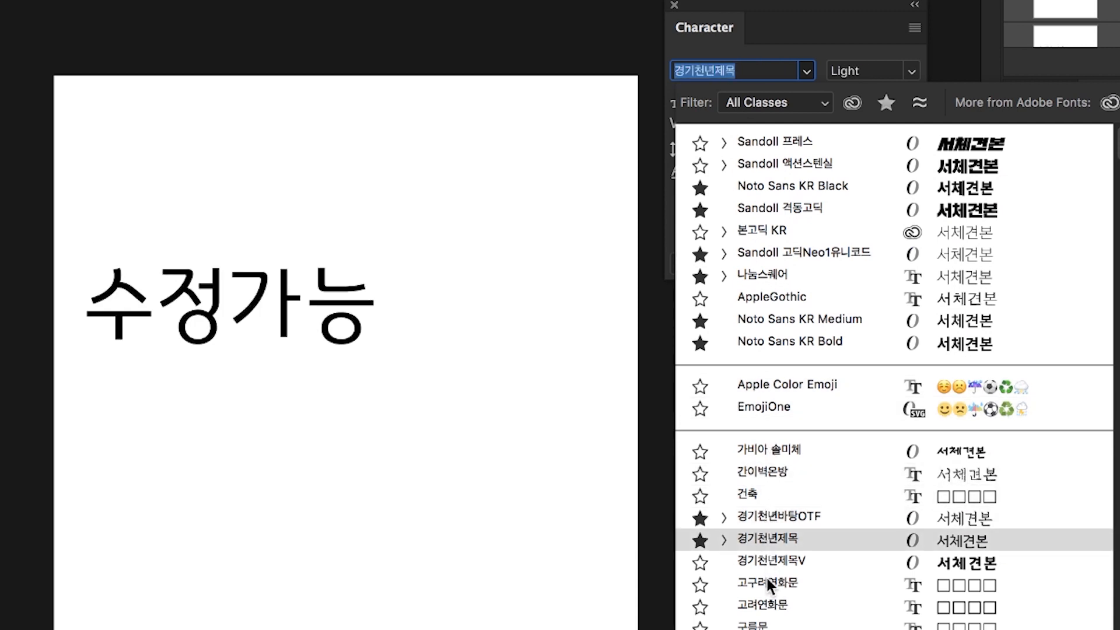
{"action": "scroll", "coordinate": [765, 575], "scroll_direction": "down", "scroll_amount": 5}
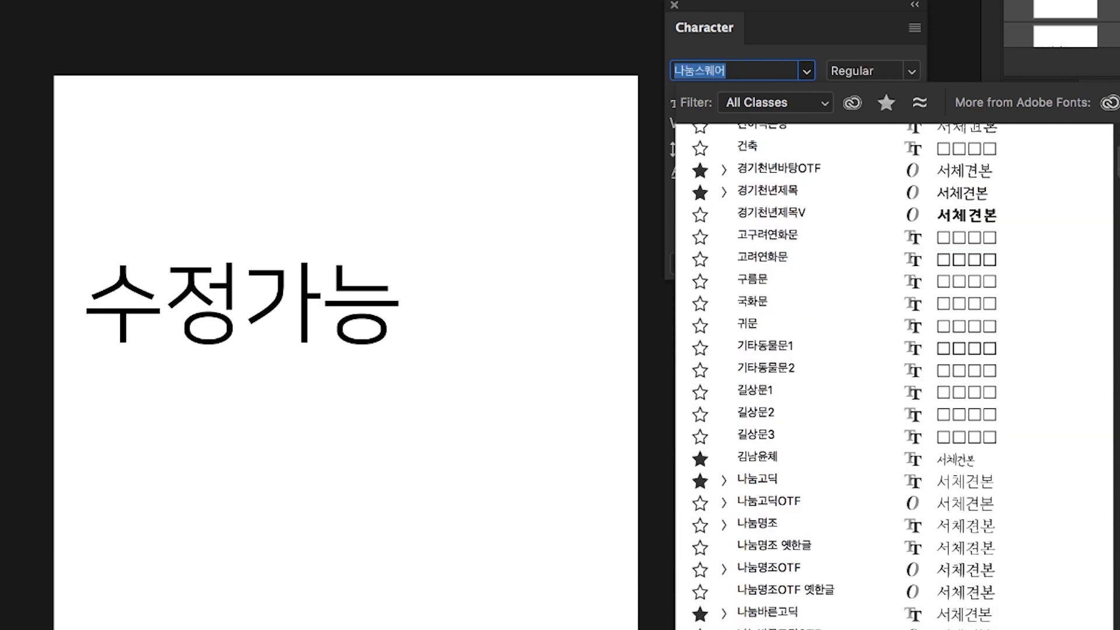
{"action": "key", "text": "Return"}
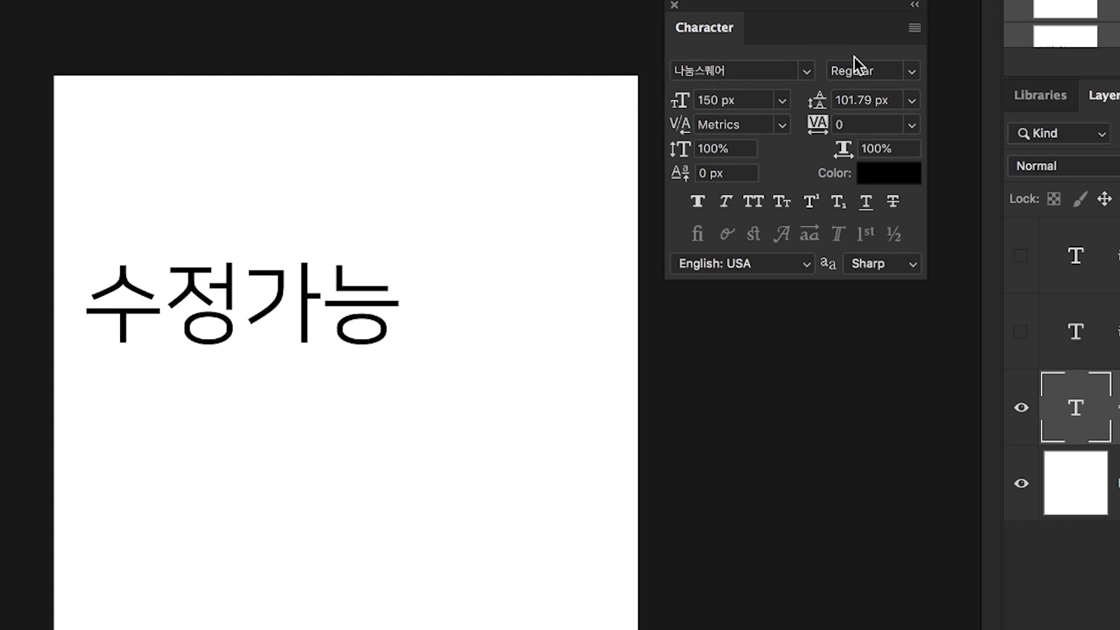
Try the Light, Regular, Bold and ExtraBold weights on the text and finish with ExtraBold
{"action": "left_click", "coordinate": [909, 73]}
{"action": "left_click", "coordinate": [902, 96]}
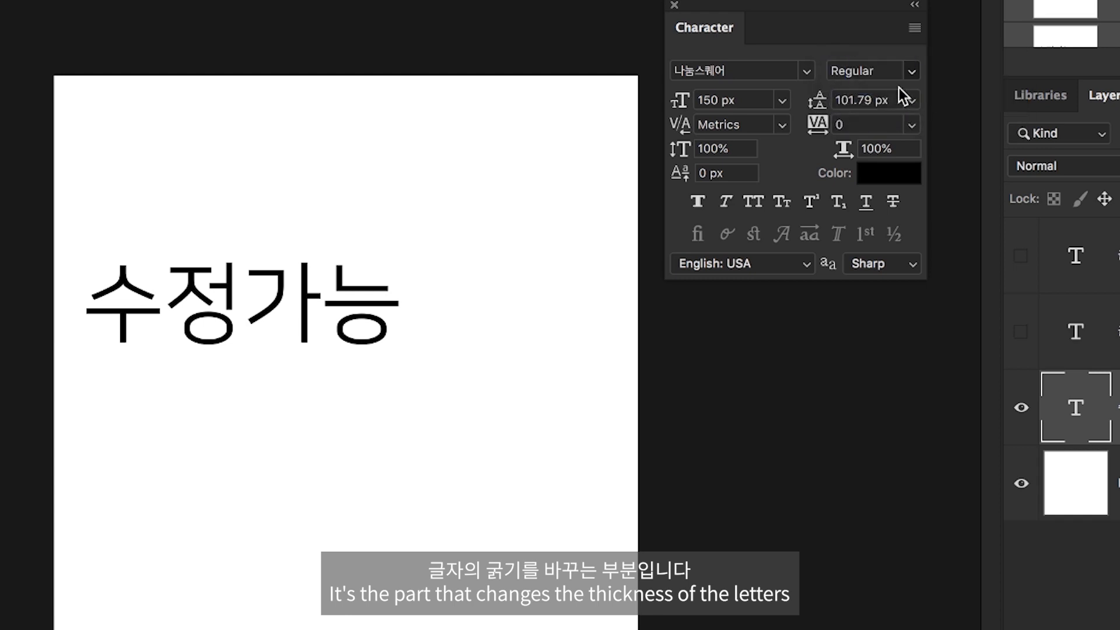
{"action": "left_click", "coordinate": [914, 74]}
{"action": "left_click", "coordinate": [895, 113]}
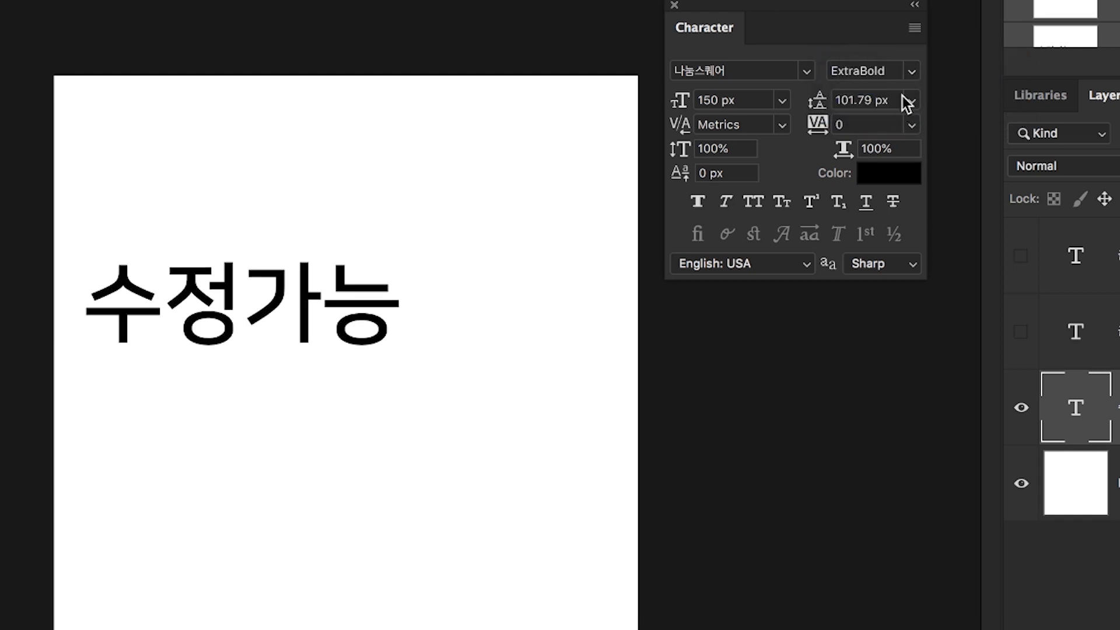
{"action": "left_click", "coordinate": [911, 77]}
{"action": "left_click", "coordinate": [901, 61]}
{"action": "left_click", "coordinate": [910, 70]}
{"action": "left_click", "coordinate": [900, 77]}
{"action": "left_click", "coordinate": [911, 70]}
{"action": "left_click", "coordinate": [901, 76]}
{"action": "left_click", "coordinate": [911, 71]}
{"action": "left_click", "coordinate": [901, 94]}
{"action": "left_click", "coordinate": [915, 74]}
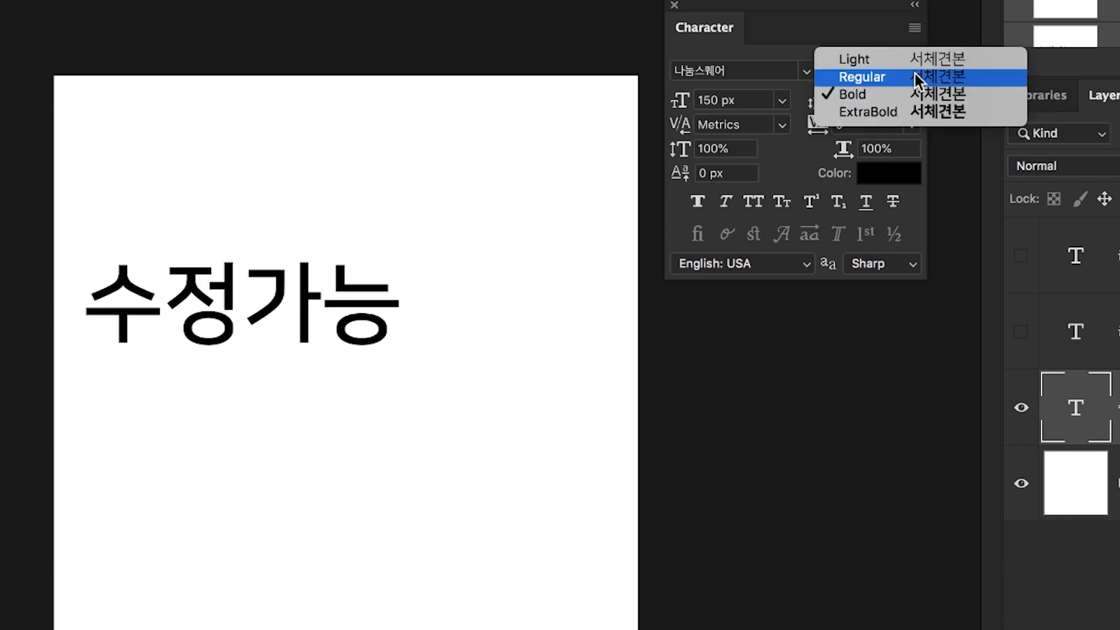
{"action": "left_click", "coordinate": [894, 112]}
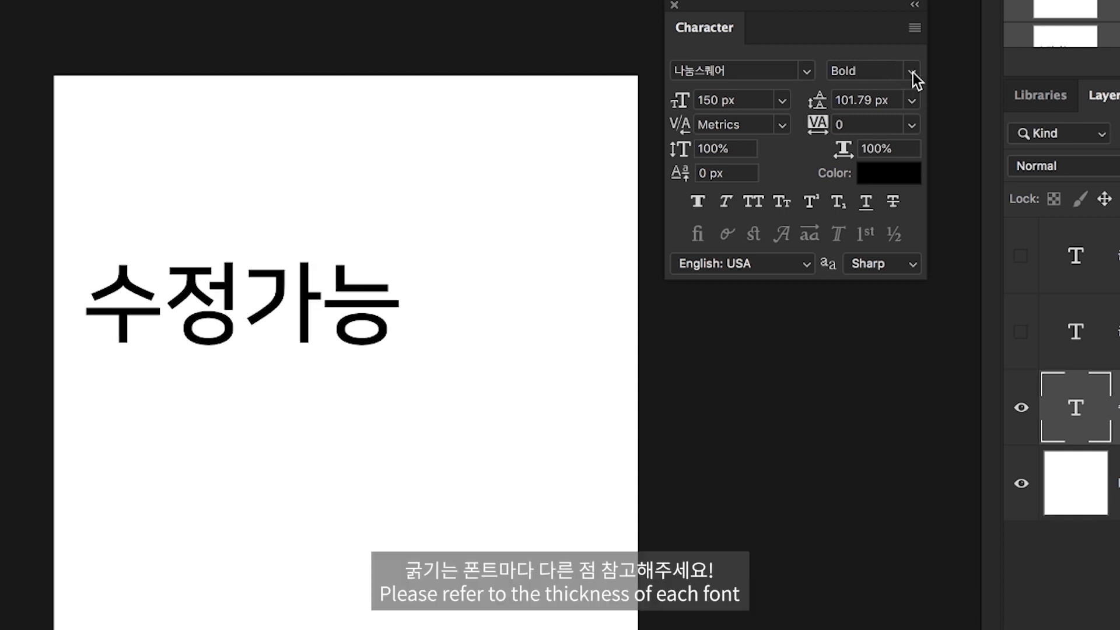
{"action": "left_click", "coordinate": [911, 71]}
{"action": "left_click", "coordinate": [904, 75]}
{"action": "left_click", "coordinate": [914, 74]}
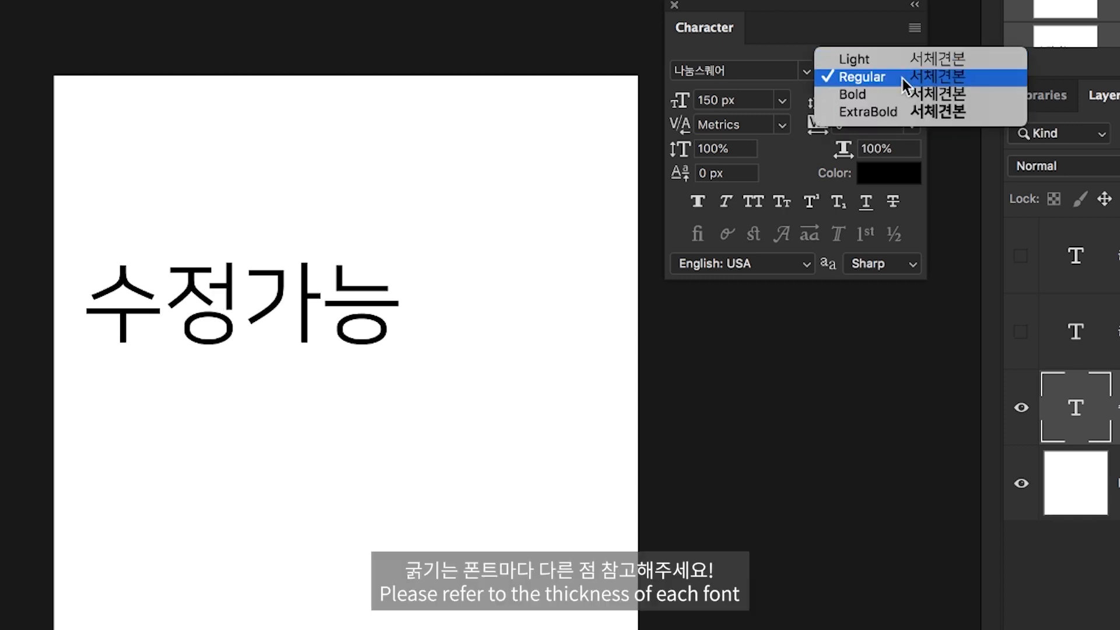
{"action": "left_click", "coordinate": [872, 110]}
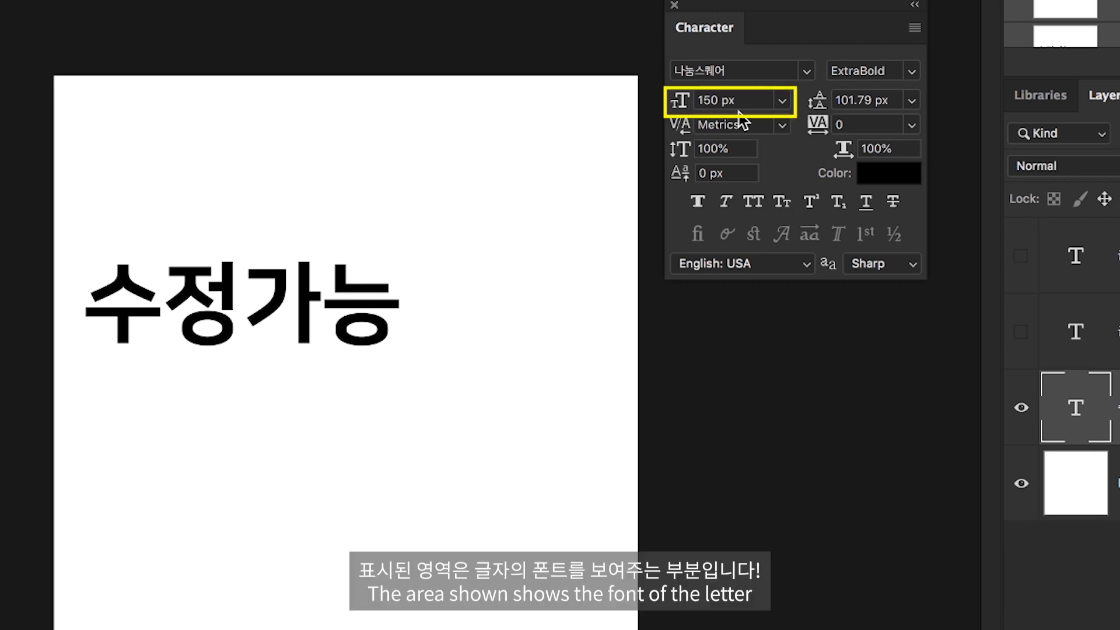
Set the text's font size to 200 px
{"action": "left_click", "coordinate": [679, 100]}
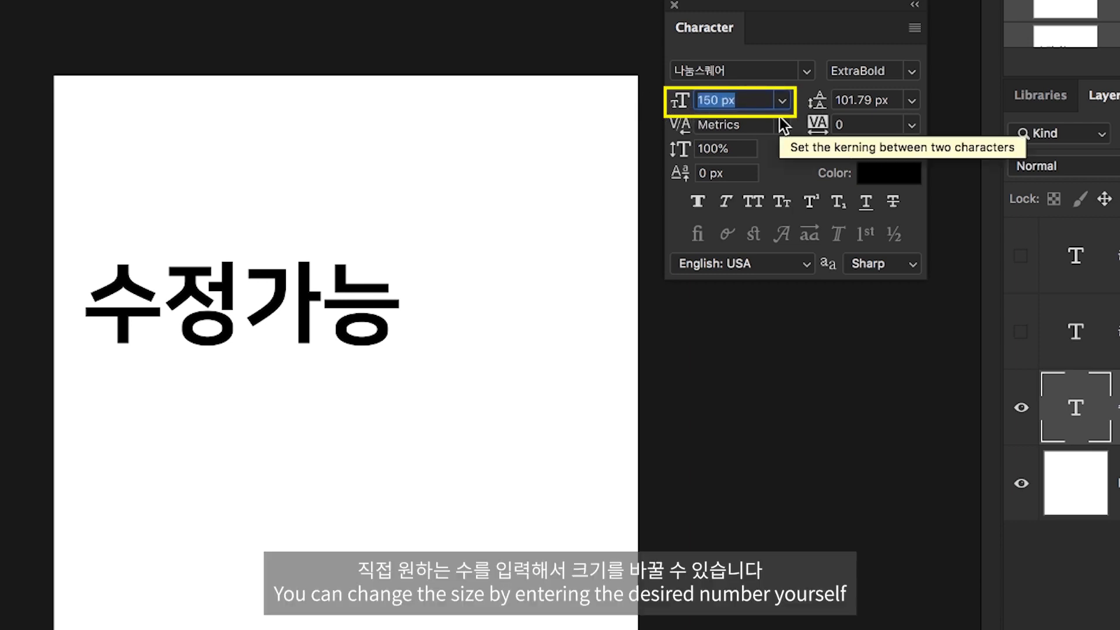
{"action": "type", "text": "200"}
{"action": "key", "text": "Return"}
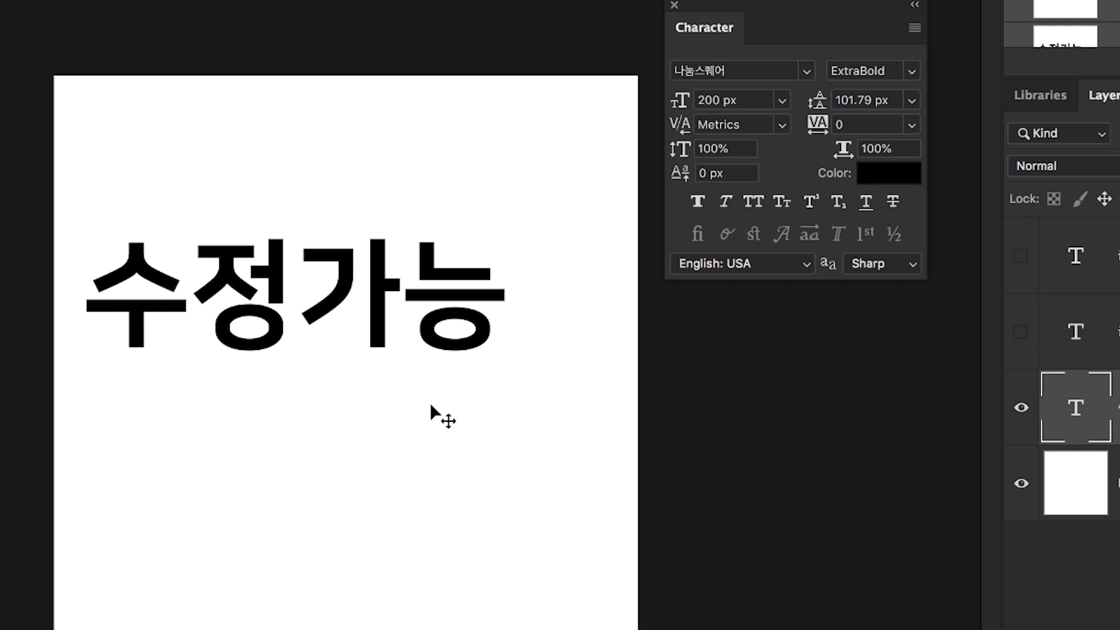
Nudge the text's font size down in small increments to below 188 px and back up to 199 px
{"action": "left_click", "coordinate": [757, 100]}
{"action": "key", "text": "Down"}
{"action": "key", "text": "Down"}
{"action": "key", "text": "Down"}
{"action": "key", "text": "Down"}
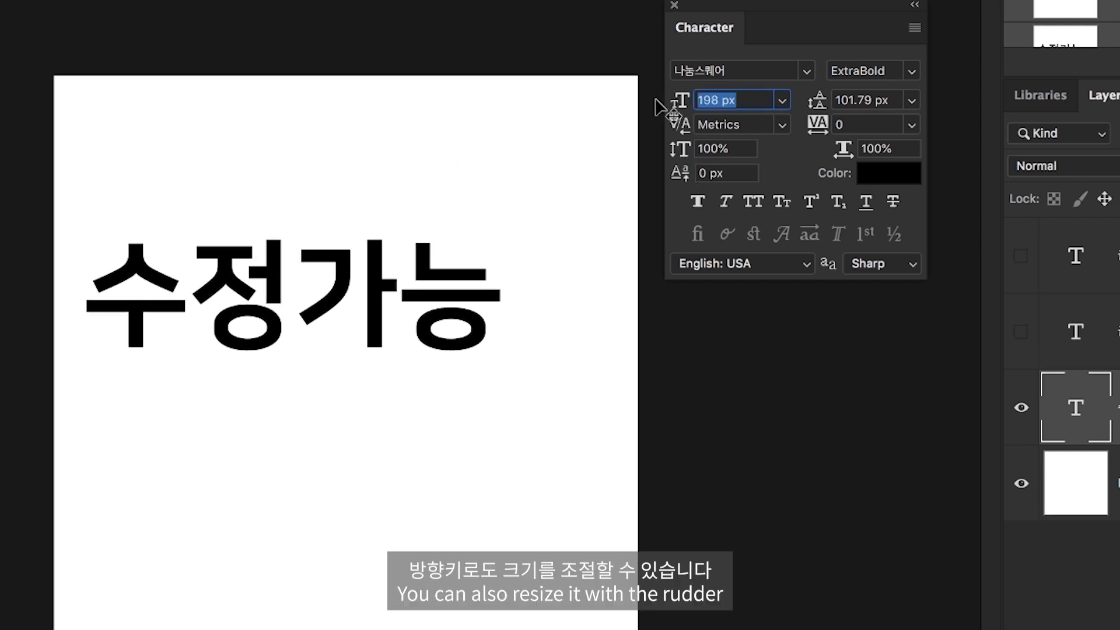
{"action": "key", "text": "Down"}
{"action": "key", "text": "Down"}
{"action": "key", "text": "Down"}
{"action": "key", "text": "Down"}
{"action": "key", "text": "Down"}
{"action": "key", "text": "Down"}
{"action": "key", "text": "Down"}
{"action": "key", "text": "Down"}
{"action": "key", "text": "Down"}
{"action": "key", "text": "Down"}
{"action": "key", "text": "Down"}
{"action": "key", "text": "Down"}
{"action": "key", "text": "Down"}
{"action": "key", "text": "Down"}
{"action": "key", "text": "Down"}
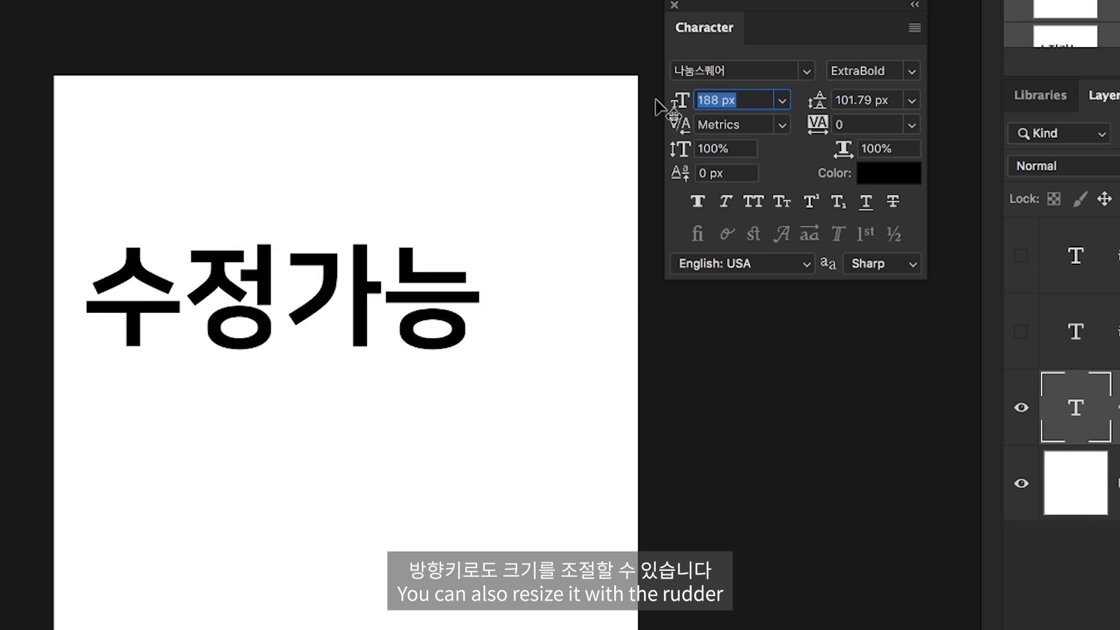
{"action": "key", "text": "Down"}
{"action": "key", "text": "Down"}
{"action": "key", "text": "Up"}
{"action": "key", "text": "Up"}
{"action": "key", "text": "Up"}
{"action": "key", "text": "Up"}
{"action": "key", "text": "Up"}
{"action": "key", "text": "Up"}
{"action": "key", "text": "Up"}
{"action": "key", "text": "Up"}
{"action": "key", "text": "Up"}
{"action": "key", "text": "Up"}
{"action": "key", "text": "Up"}
{"action": "key", "text": "Up"}
{"action": "key", "text": "Up"}
{"action": "key", "text": "Up"}
{"action": "key", "text": "Up"}
{"action": "key", "text": "Up"}
{"action": "key", "text": "Up"}
{"action": "key", "text": "Up"}
{"action": "key", "text": "Up"}
{"action": "key", "text": "Up"}
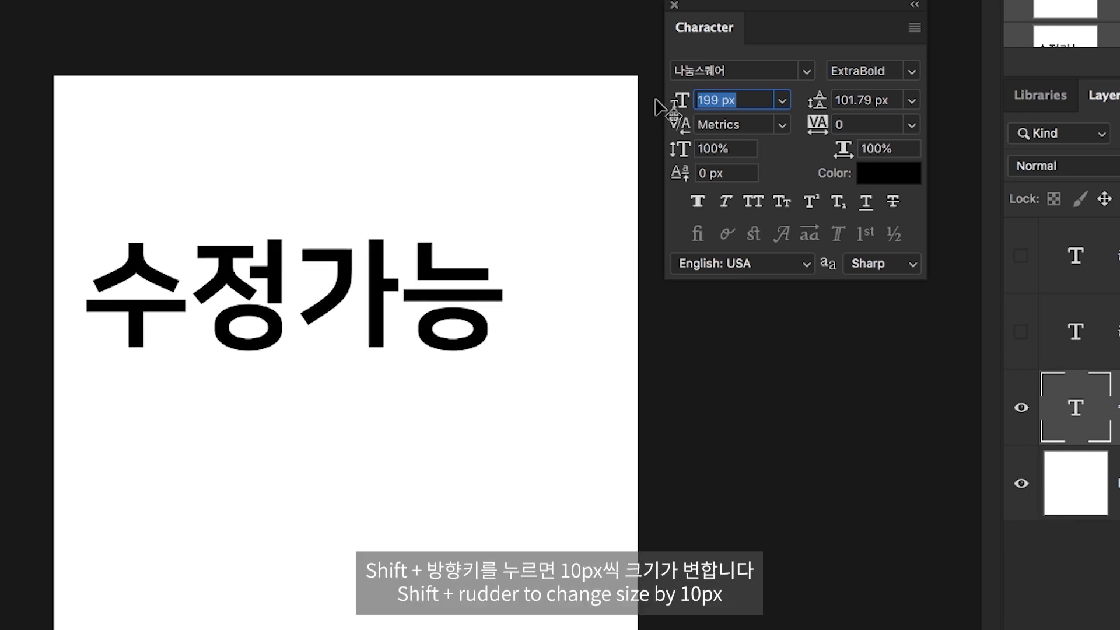
Lower the text's font size in 10 px increments to 159 px and raise it back to 179 px
{"action": "key", "text": "shift+Down"}
{"action": "key", "text": "shift+Down"}
{"action": "key", "text": "shift+Down"}
{"action": "key", "text": "shift+Down"}
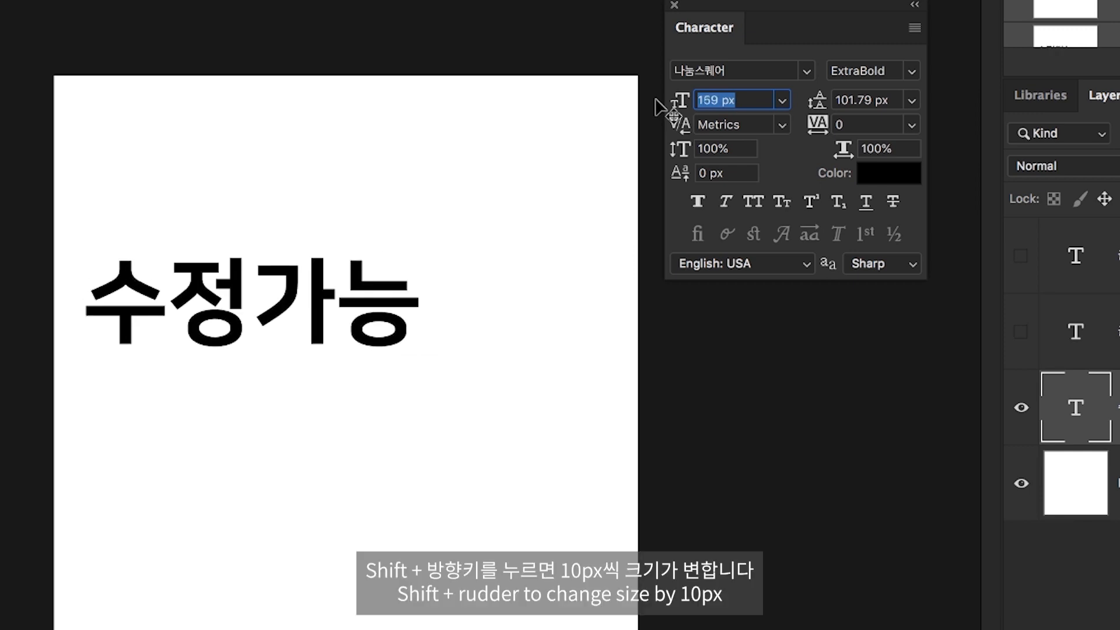
{"action": "key", "text": "shift+Up"}
{"action": "key", "text": "shift+Up"}
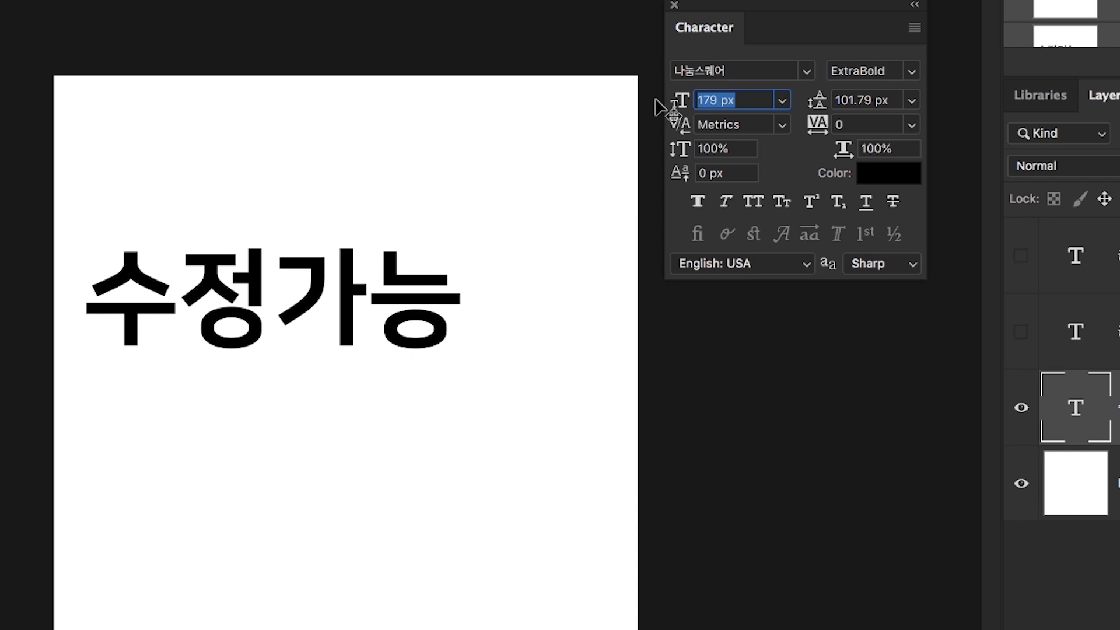
{"action": "key", "text": "Return"}
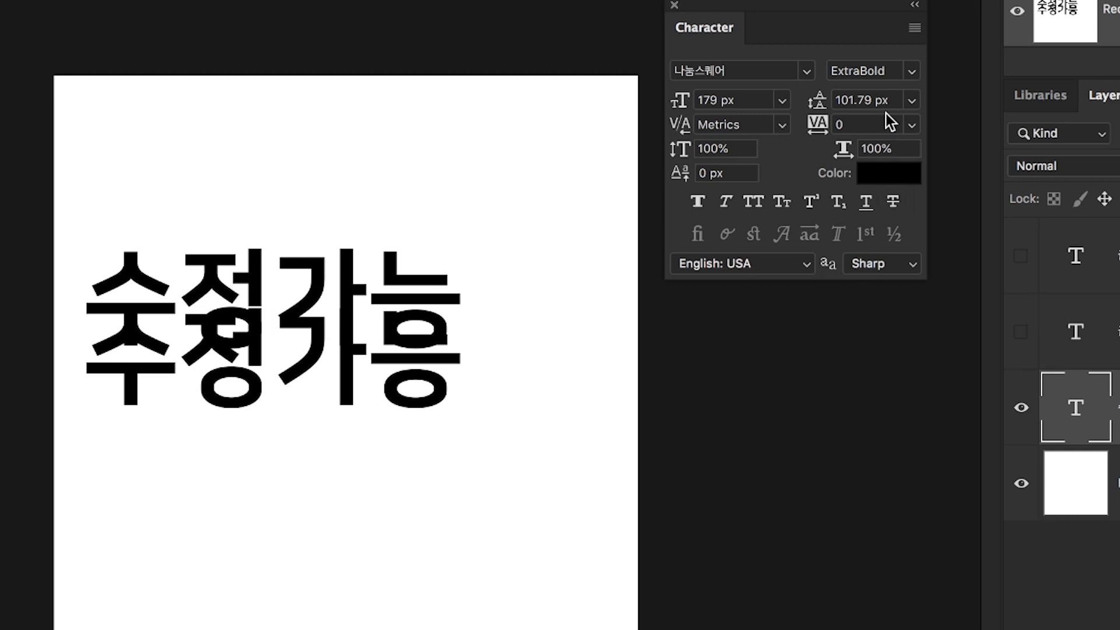
Set the leading between the two "수정가능" lines to 200 px and widen it to 300 px
{"action": "left_click", "coordinate": [833, 98]}
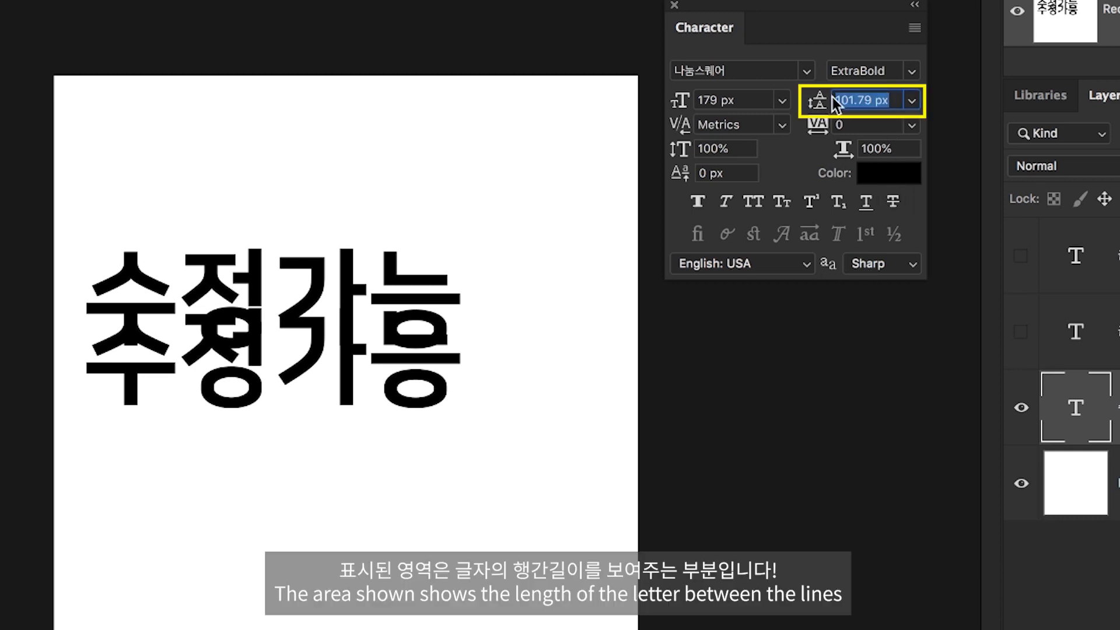
{"action": "type", "text": "200"}
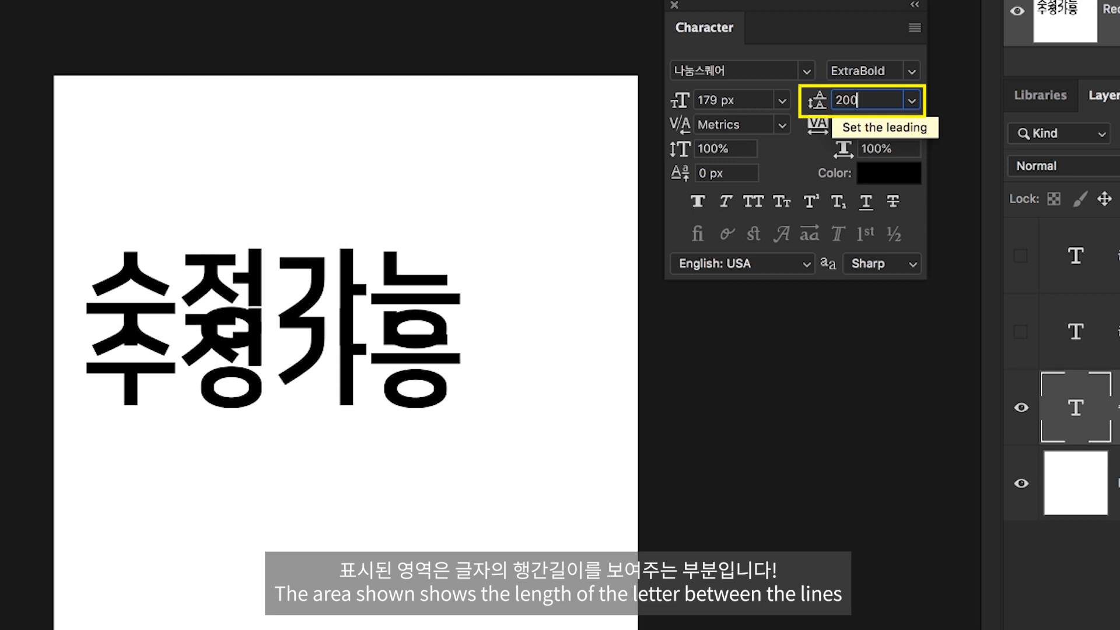
{"action": "key", "text": "Return"}
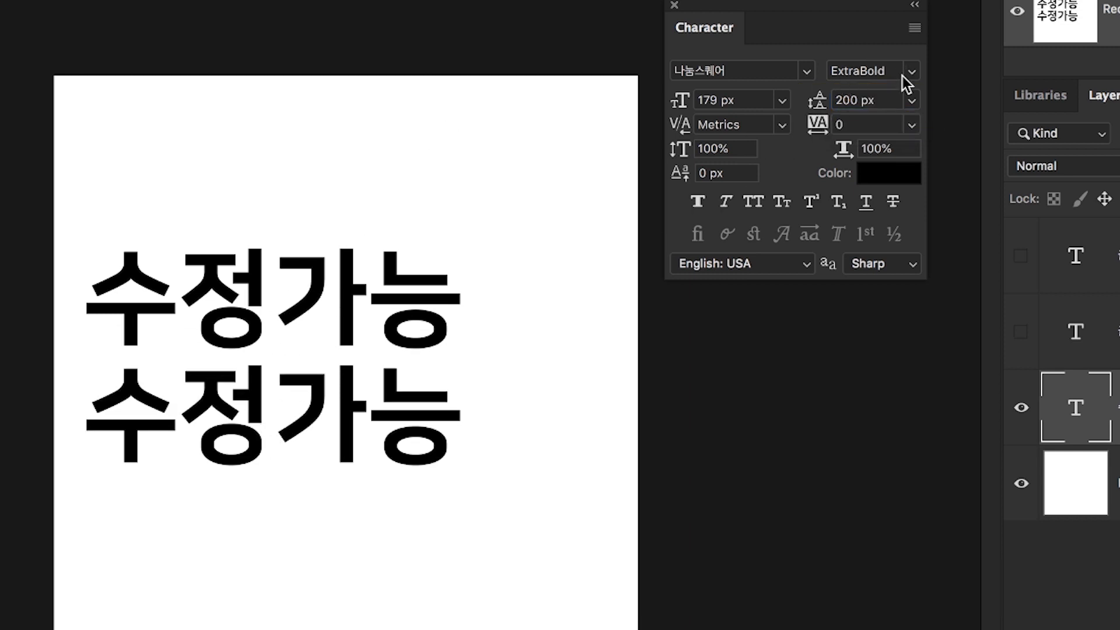
{"action": "left_click", "coordinate": [890, 97]}
{"action": "type", "text": "300"}
{"action": "key", "text": "Return"}
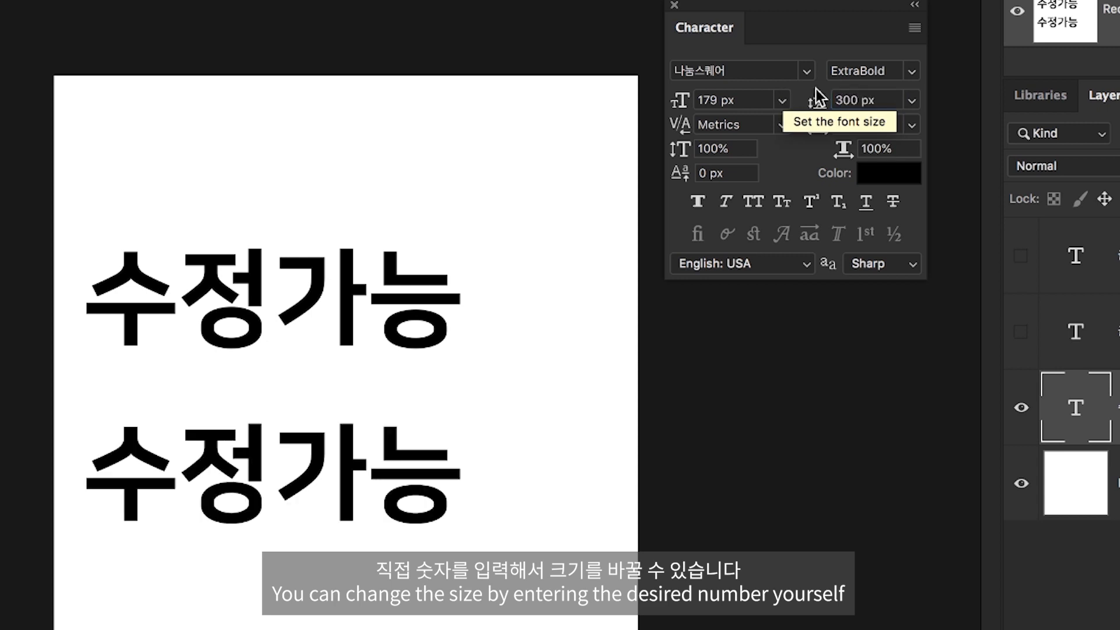
Reduce the leading in 10 px increments to 180 px or less and increase it back to 220 px
{"action": "left_click", "coordinate": [880, 96]}
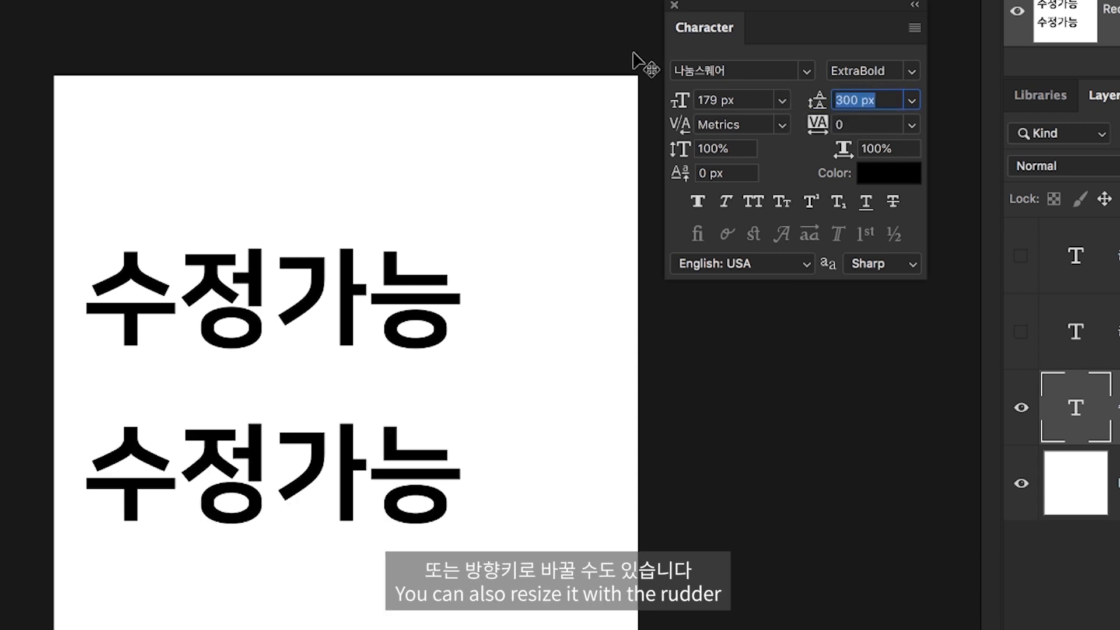
{"action": "key", "text": "shift+Down"}
{"action": "key", "text": "shift+Down"}
{"action": "key", "text": "shift+Down"}
{"action": "key", "text": "shift+Down"}
{"action": "key", "text": "shift+Down"}
{"action": "key", "text": "shift+Down"}
{"action": "key", "text": "shift+Down"}
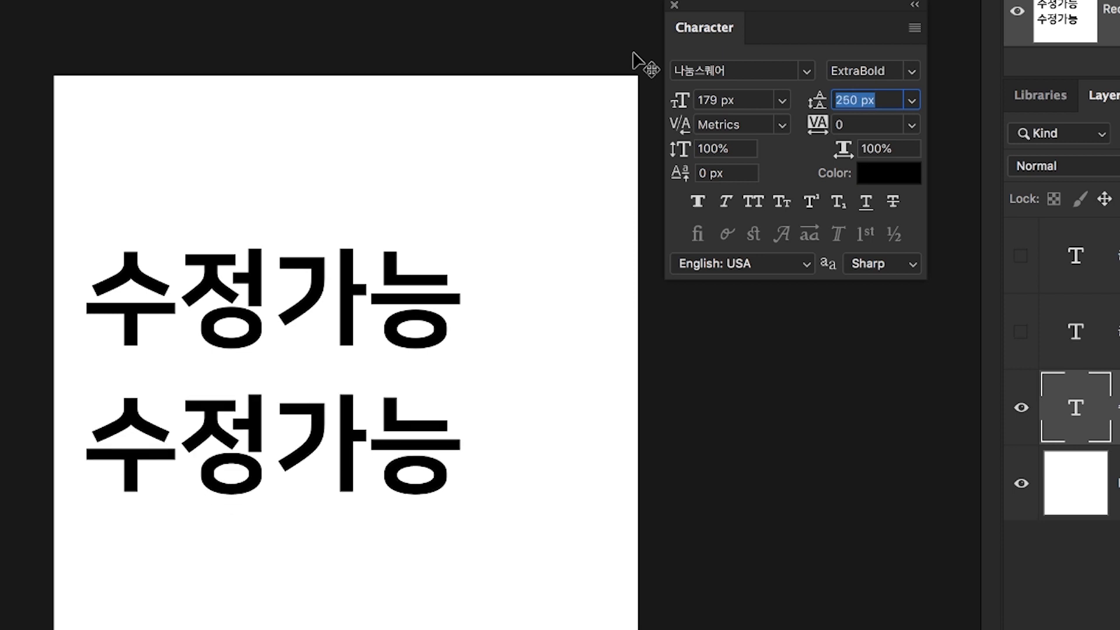
{"action": "key", "text": "shift+Down"}
{"action": "key", "text": "shift+Down"}
{"action": "key", "text": "shift+Down"}
{"action": "key", "text": "shift+Down"}
{"action": "key", "text": "shift+Down"}
{"action": "key", "text": "shift+Down"}
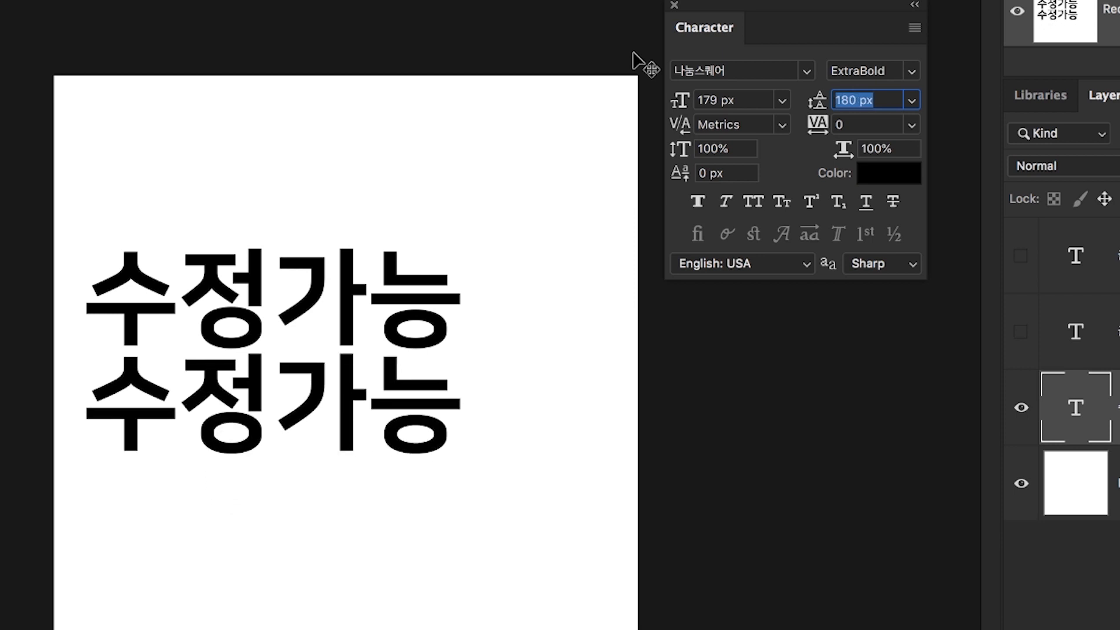
{"action": "key", "text": "shift+Down"}
{"action": "key", "text": "shift+Down"}
{"action": "key", "text": "shift+Up"}
{"action": "key", "text": "shift+Up"}
{"action": "key", "text": "shift+Up"}
{"action": "key", "text": "shift+Up"}
{"action": "key", "text": "shift+Up"}
{"action": "key", "text": "shift+Up"}
{"action": "key", "text": "shift+Up"}
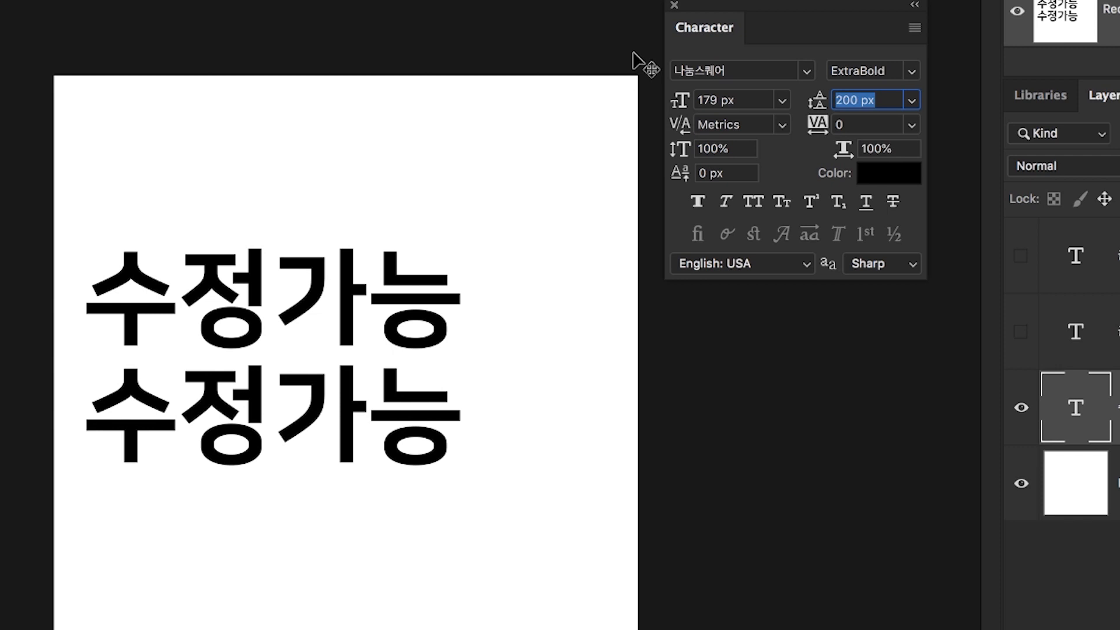
{"action": "key", "text": "Return"}
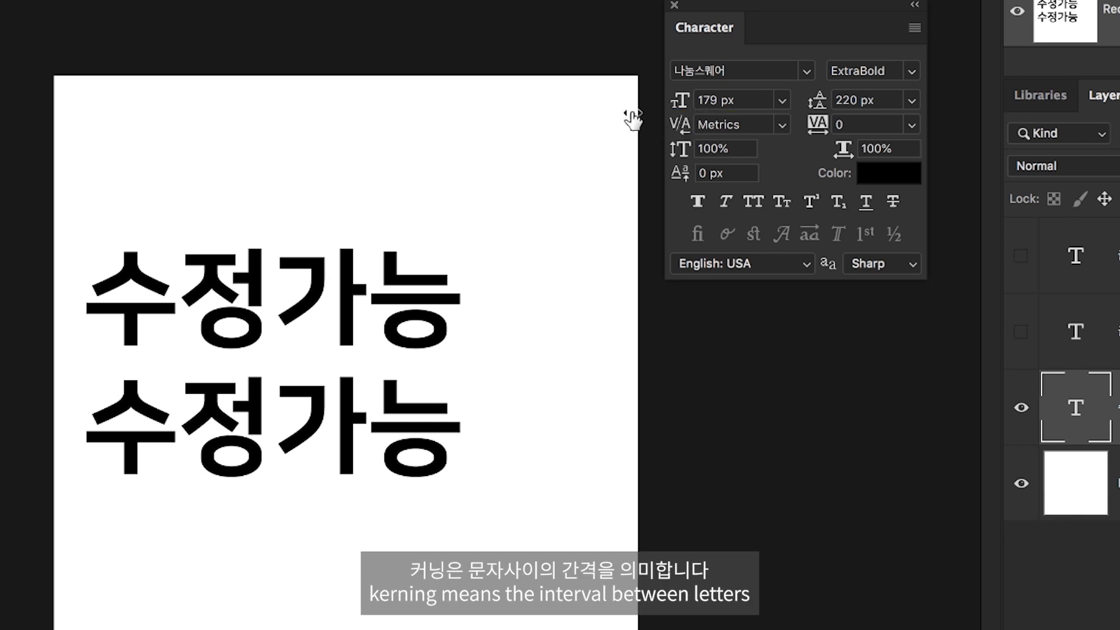
Place the text cursor between 정 and 가 in the first line and adjust their kerning incrementally to -110
{"action": "double_click", "coordinate": [280, 282]}
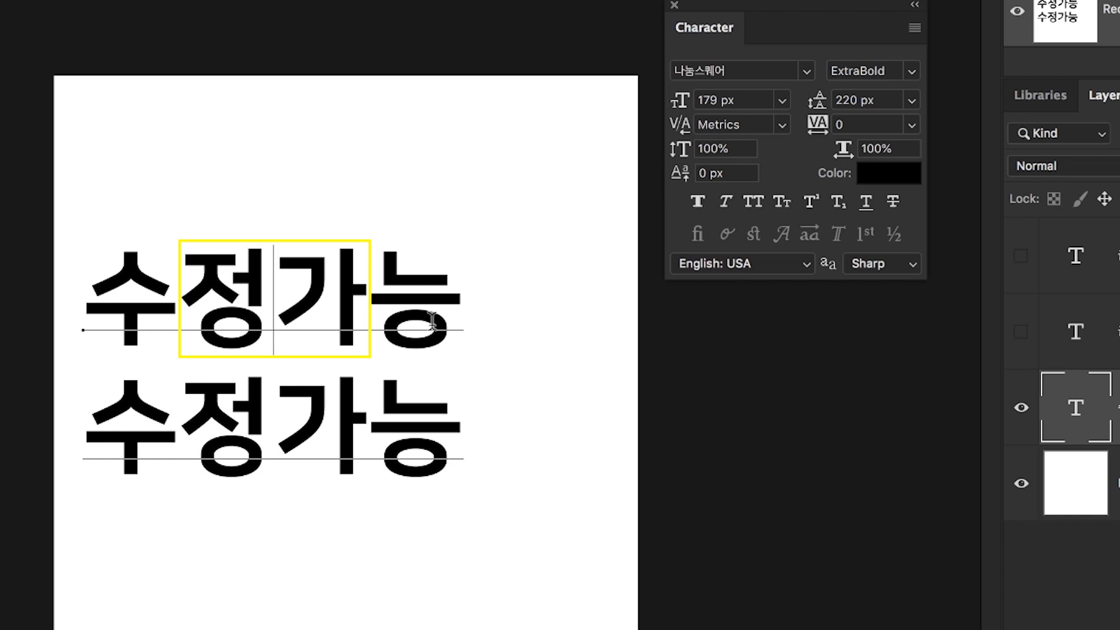
{"action": "left_click", "coordinate": [781, 125]}
{"action": "left_click", "coordinate": [725, 313]}
{"action": "type", "text": "-40"}
{"action": "key", "text": "Return"}
{"action": "key", "text": "Down"}
{"action": "key", "text": "Down"}
{"action": "key", "text": "Down"}
{"action": "key", "text": "Down"}
{"action": "key", "text": "Down"}
{"action": "key", "text": "Down"}
{"action": "key", "text": "Down"}
{"action": "key", "text": "Down"}
{"action": "key", "text": "Down"}
{"action": "key", "text": "Down"}
{"action": "key", "text": "Down"}
{"action": "key", "text": "Down"}
{"action": "key", "text": "Down"}
{"action": "key", "text": "Down"}
{"action": "key", "text": "Up"}
{"action": "key", "text": "Up"}
{"action": "key", "text": "Up"}
{"action": "key", "text": "Up"}
{"action": "key", "text": "Up"}
{"action": "key", "text": "Up"}
{"action": "key", "text": "Down"}
{"action": "key", "text": "Down"}
{"action": "key", "text": "Down"}
{"action": "key", "text": "Down"}
{"action": "key", "text": "Up"}
{"action": "key", "text": "Up"}
{"action": "key", "text": "Up"}
{"action": "key", "text": "Up"}
{"action": "key", "text": "Up"}
{"action": "key", "text": "Up"}
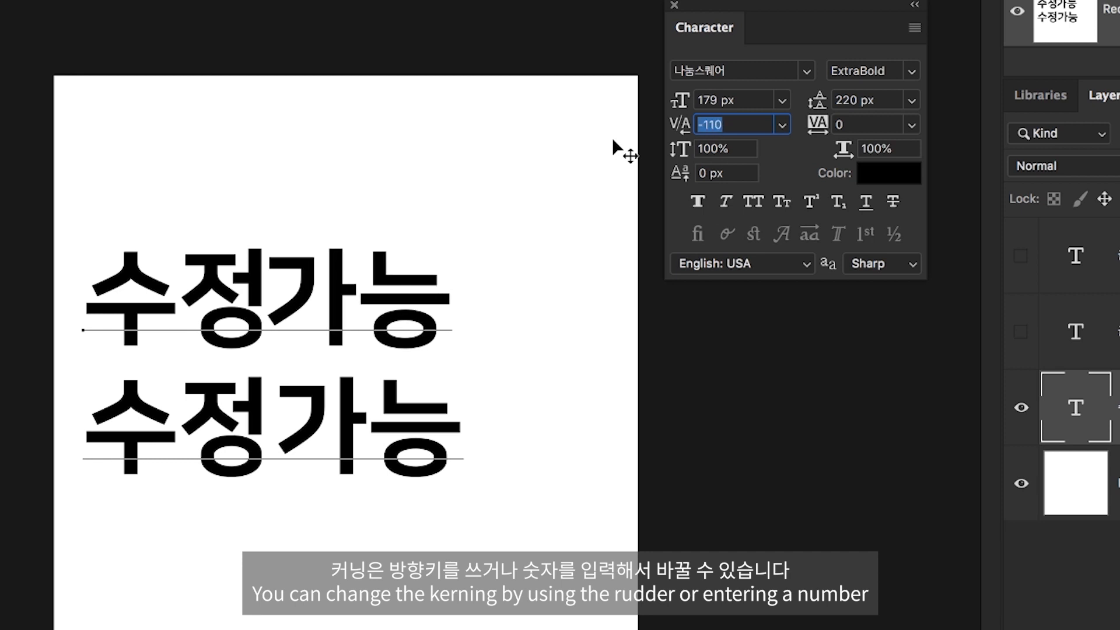
Tighten the kerning between 정 and 가 incrementally beyond -170 and loosen it back to -50
{"action": "key", "text": "Down"}
{"action": "key", "text": "Down"}
{"action": "key", "text": "Down"}
{"action": "key", "text": "Down"}
{"action": "key", "text": "Down"}
{"action": "key", "text": "Down"}
{"action": "key", "text": "Down"}
{"action": "key", "text": "Down"}
{"action": "key", "text": "Down"}
{"action": "key", "text": "Down"}
{"action": "key", "text": "Down"}
{"action": "type", "text": "-230"}
{"action": "key", "text": "Up"}
{"action": "key", "text": "Up"}
{"action": "key", "text": "Up"}
{"action": "key", "text": "Up"}
{"action": "key", "text": "Up"}
{"action": "key", "text": "Up"}
{"action": "key", "text": "Up"}
{"action": "key", "text": "Up"}
{"action": "key", "text": "Up"}
{"action": "key", "text": "Up"}
{"action": "key", "text": "Up"}
{"action": "key", "text": "Up"}
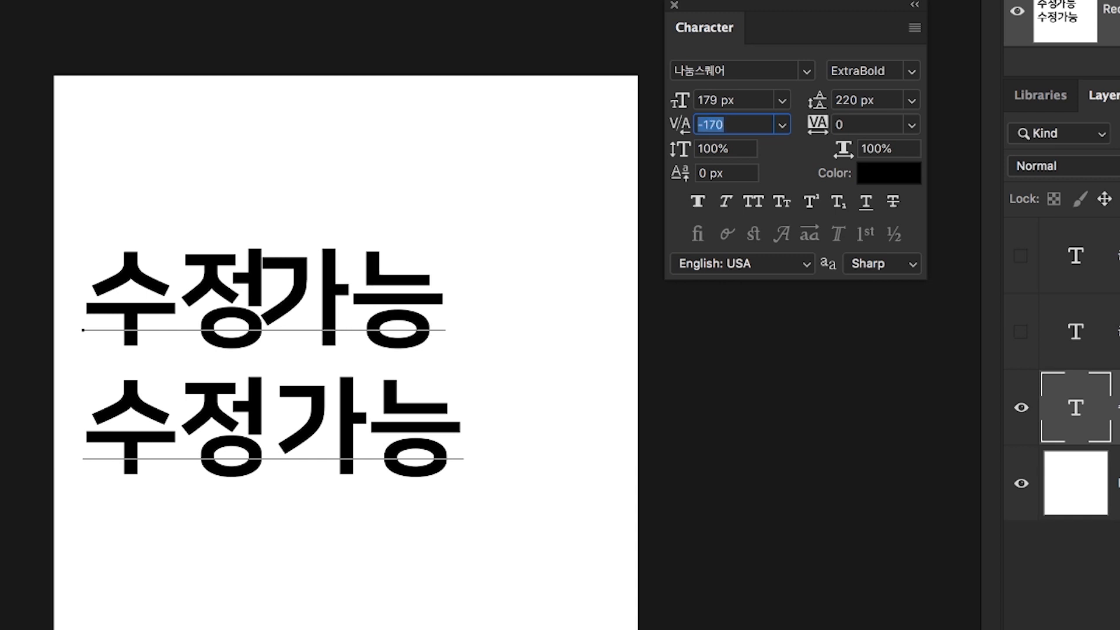
{"action": "key", "text": "Up"}
{"action": "key", "text": "Up"}
{"action": "key", "text": "Up"}
{"action": "key", "text": "Up"}
{"action": "key", "text": "Up"}
{"action": "key", "text": "Up"}
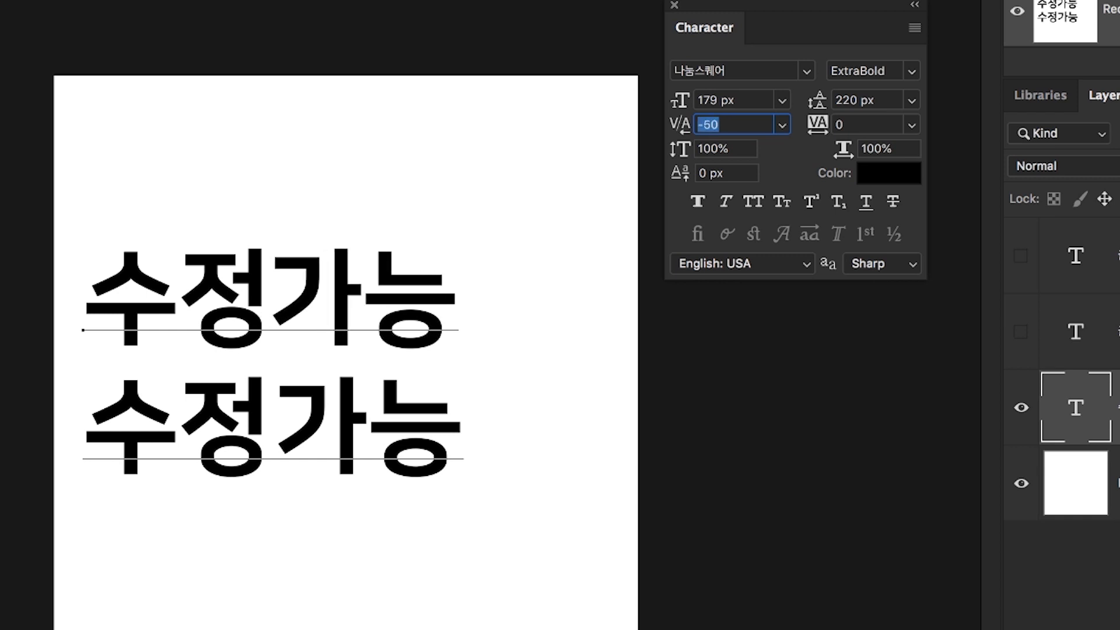
Choose the preset kerning value -25 for the gap between 정 and 가
{"action": "left_click", "coordinate": [782, 125]}
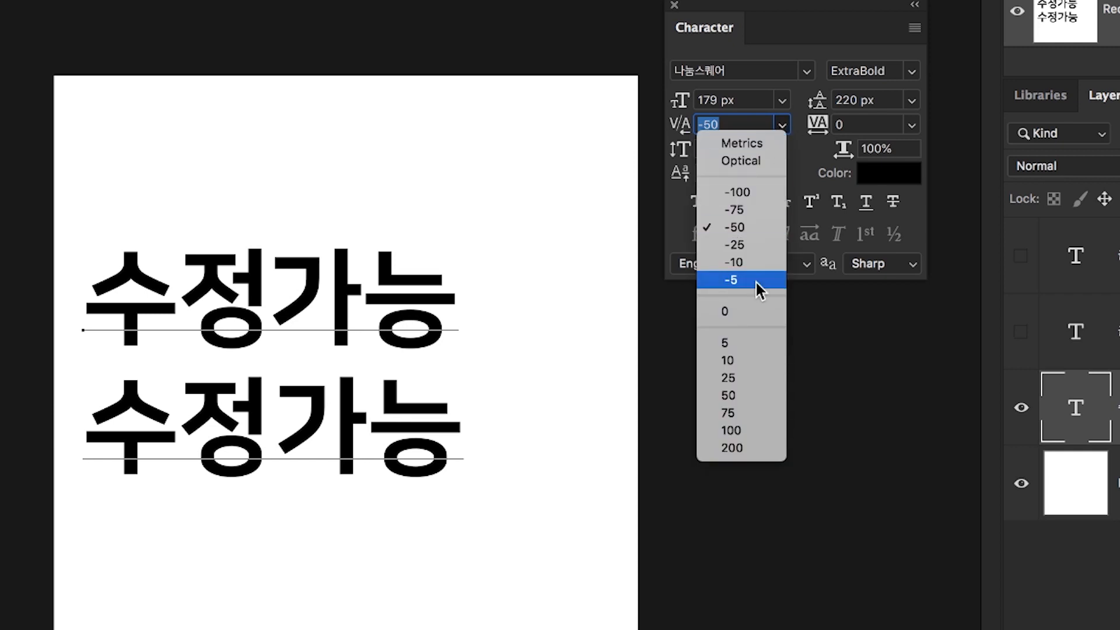
{"action": "left_click", "coordinate": [734, 245]}
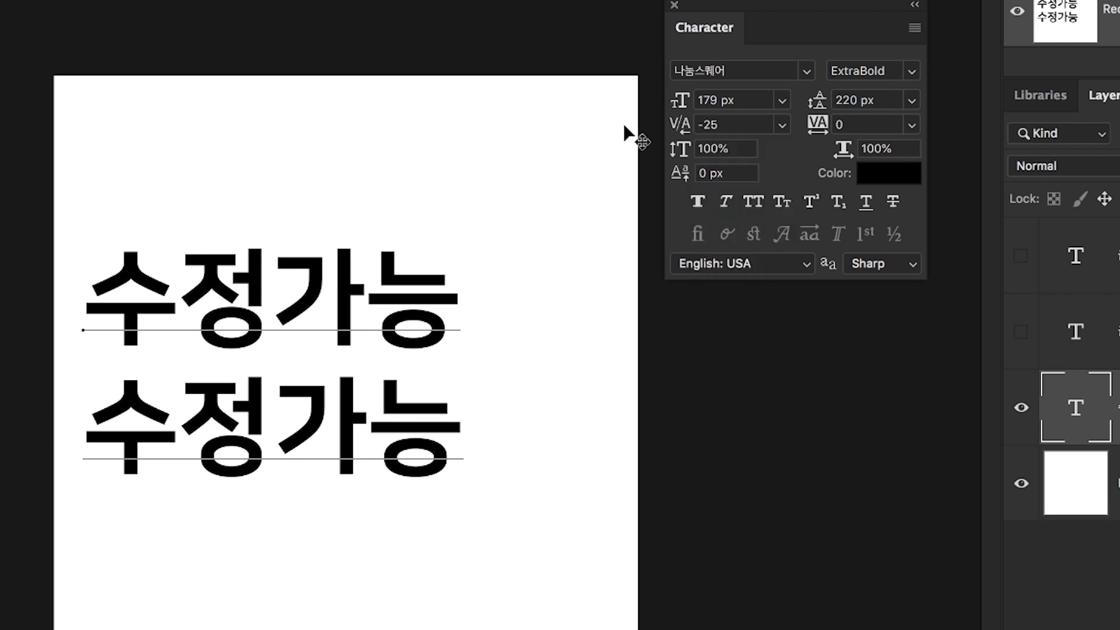
Set the tracking of the whole two-line text to -50
{"action": "left_click", "coordinate": [816, 124]}
{"action": "left_click", "coordinate": [865, 124]}
{"action": "type", "text": "-50"}
{"action": "key", "text": "BackSpace"}
{"action": "key", "text": "BackSpace"}
{"action": "key", "text": "BackSpace"}
{"action": "key", "text": "BackSpace"}
{"action": "type", "text": "-50"}
{"action": "key", "text": "Return"}
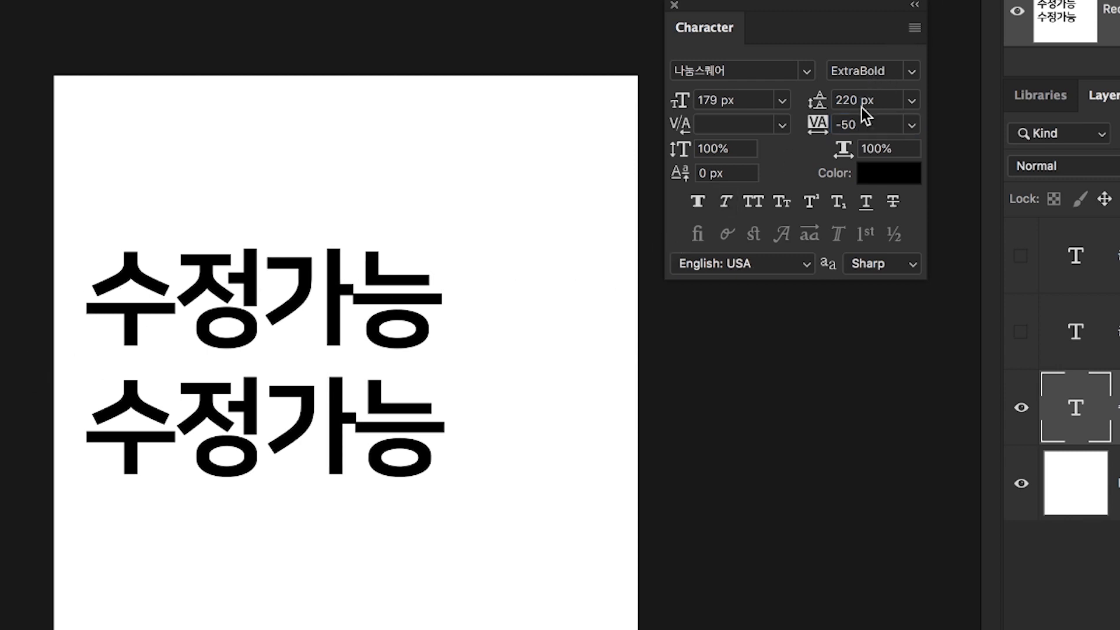
Set the tracking of the two-line text to 20
{"action": "scroll", "coordinate": [869, 124], "scroll_direction": "up", "scroll_amount": 3}
{"action": "left_click", "coordinate": [877, 124]}
{"action": "type", "text": "20"}
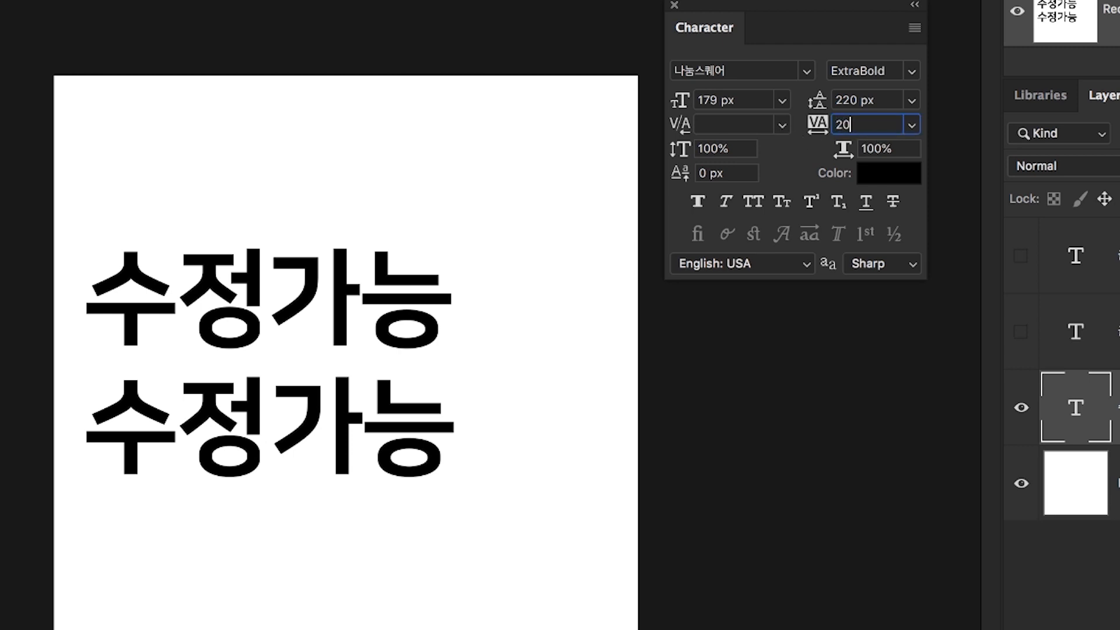
{"action": "key", "text": "Return"}
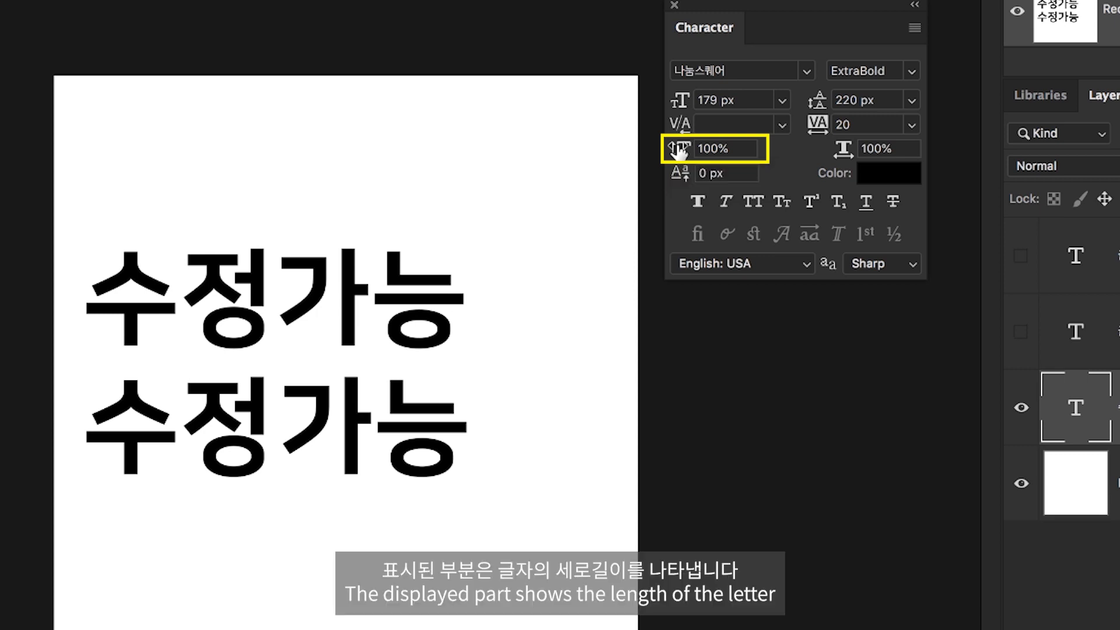
Stretch the text's vertical scale to 200% and return it to 100%
{"action": "left_click", "coordinate": [736, 149]}
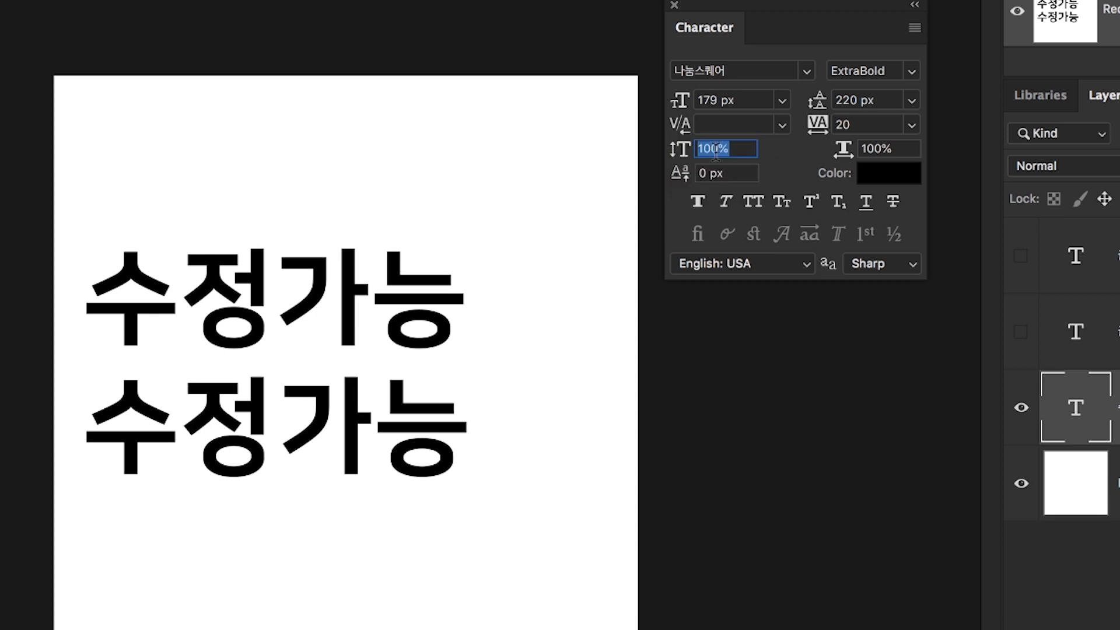
{"action": "type", "text": "200"}
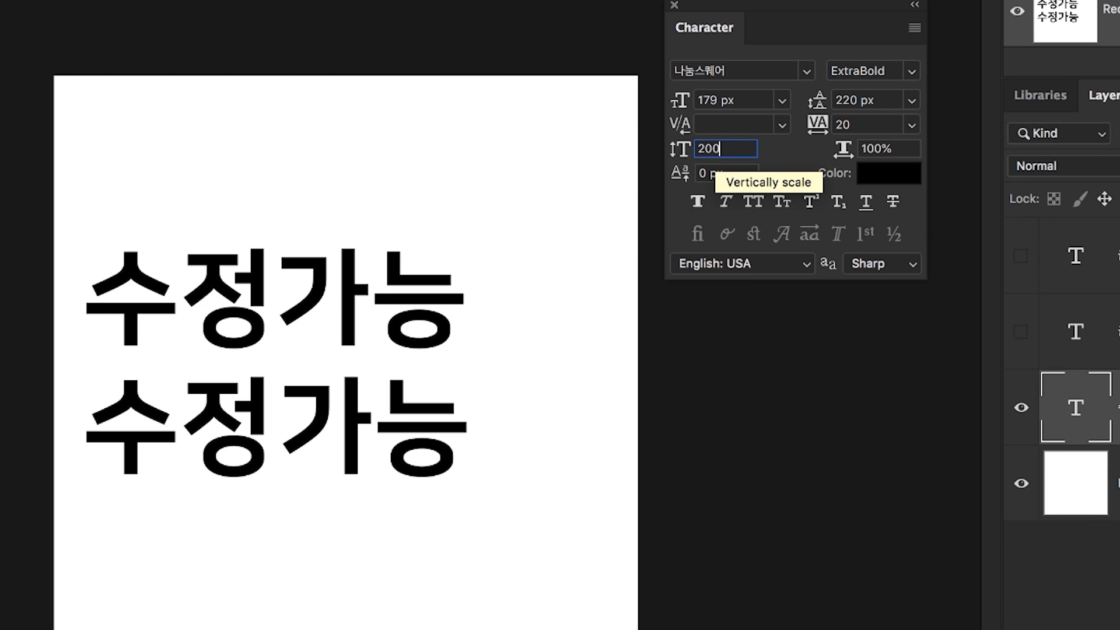
{"action": "key", "text": "Return"}
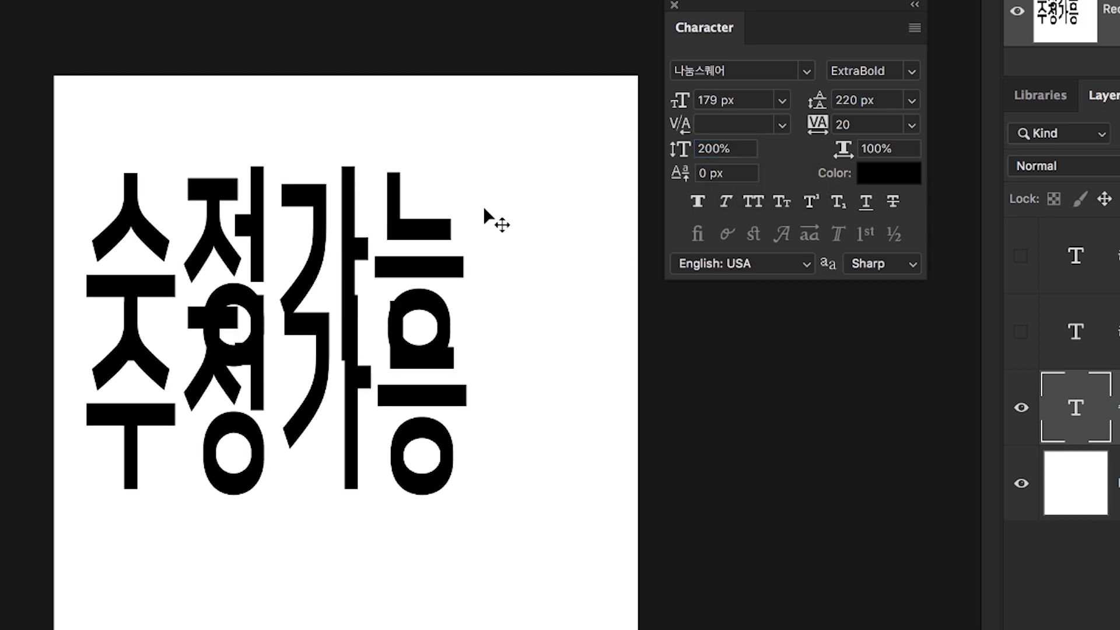
{"action": "left_click", "coordinate": [726, 147]}
{"action": "left_click", "coordinate": [736, 149]}
{"action": "double_click", "coordinate": [736, 149]}
{"action": "type", "text": "100"}
{"action": "key", "text": "Return"}
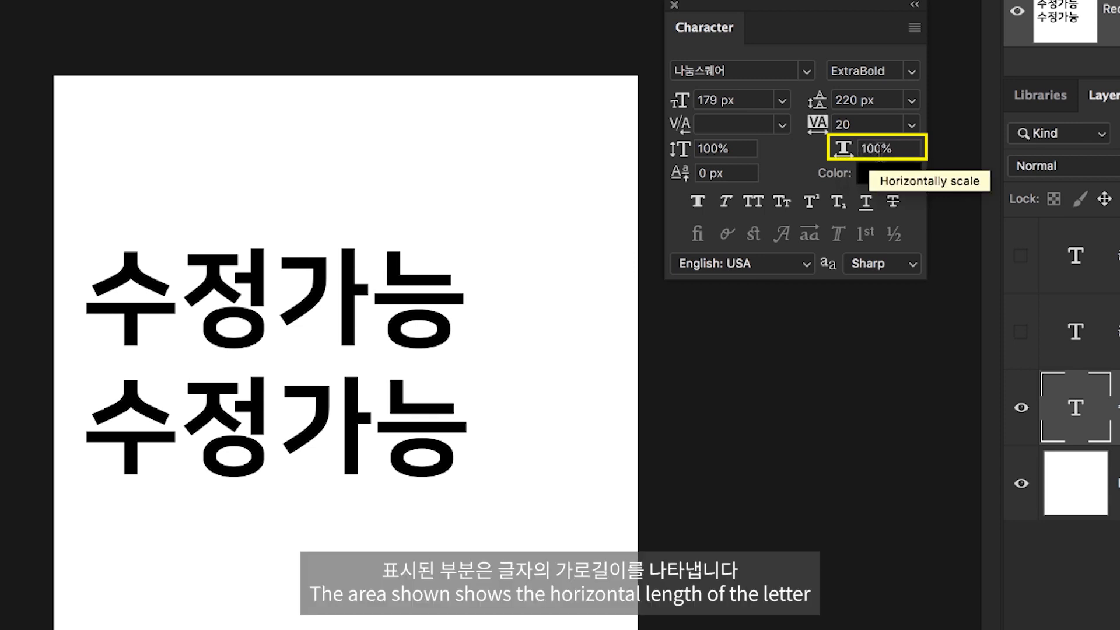
Stretch the text's horizontal scale to 200% and return it to 100%
{"action": "left_click", "coordinate": [872, 149]}
{"action": "left_click_drag", "start_coordinate": [872, 152], "coordinate": [844, 153]}
{"action": "type", "text": "200"}
{"action": "key", "text": "Return"}
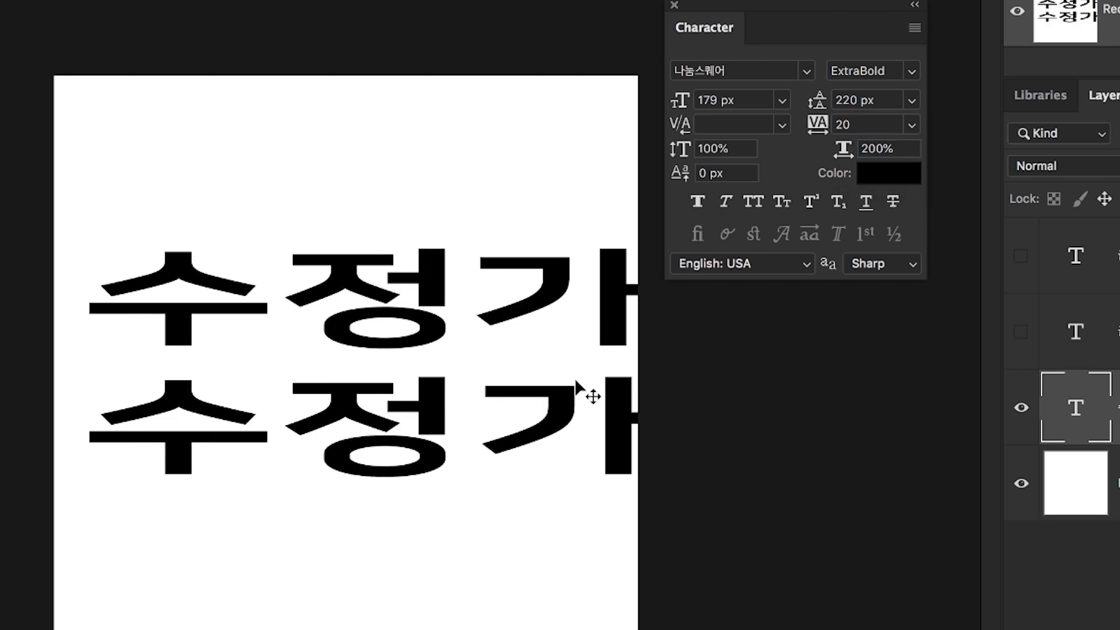
{"action": "left_click", "coordinate": [900, 147]}
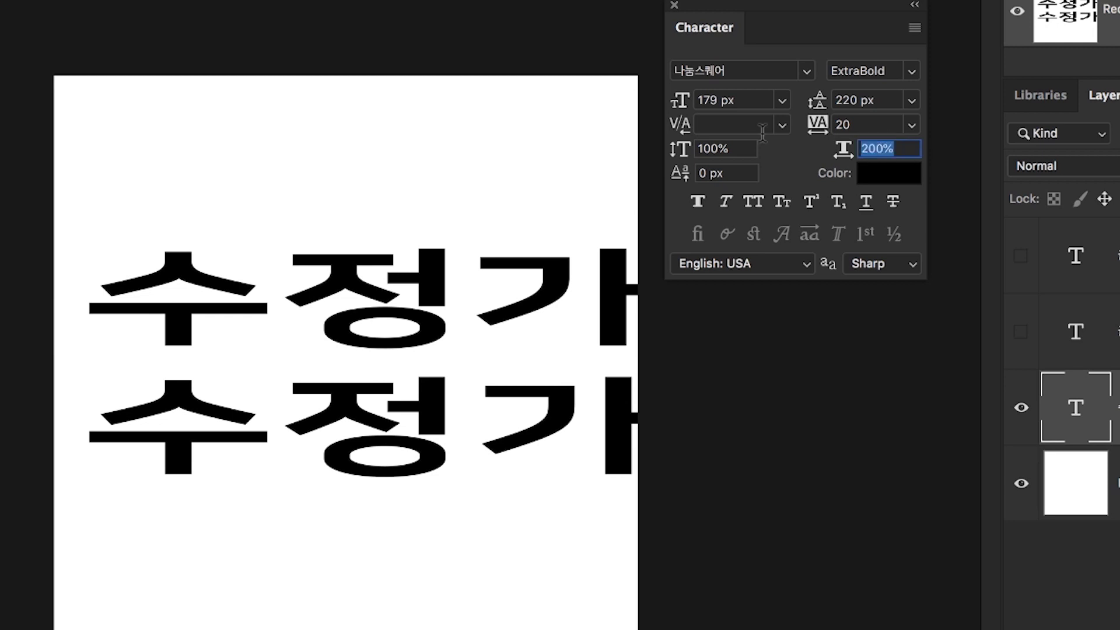
{"action": "type", "text": "100"}
{"action": "key", "text": "Return"}
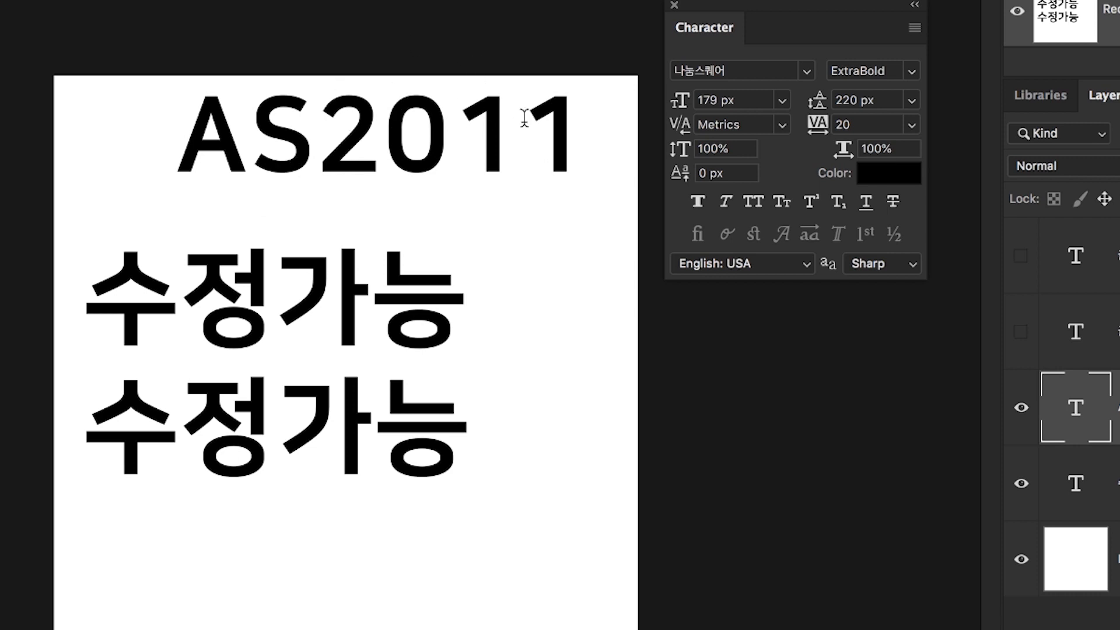
Select the 0 in the "AS2011" text and raise its baseline shift incrementally to 9 px
{"action": "left_click_drag", "start_coordinate": [450, 129], "coordinate": [383, 128]}
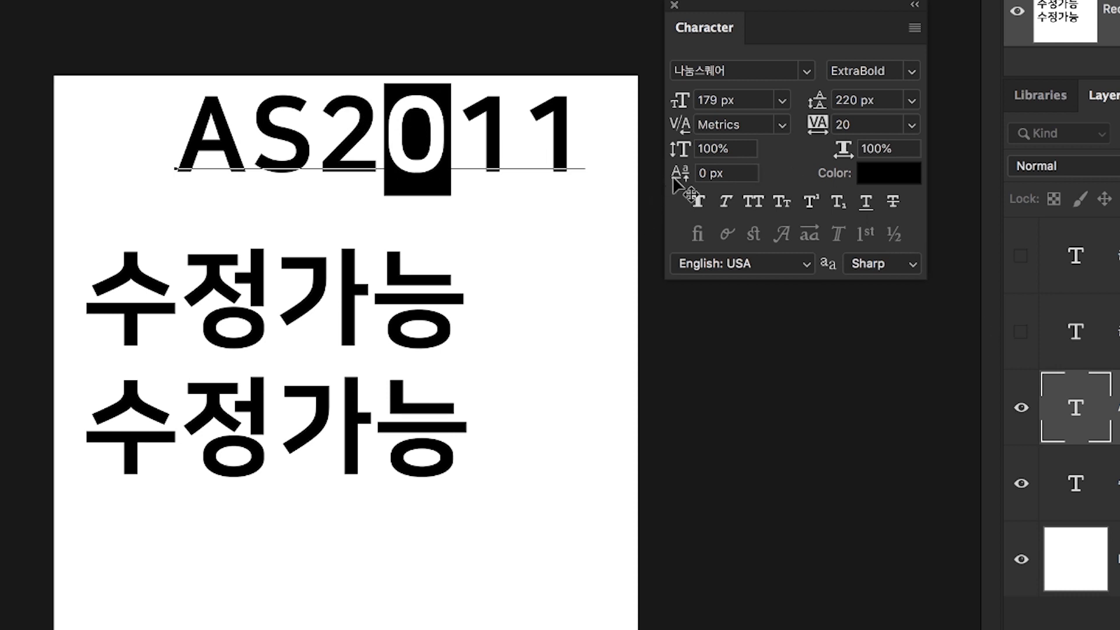
{"action": "left_click", "coordinate": [389, 133]}
{"action": "left_click_drag", "start_coordinate": [389, 133], "coordinate": [438, 132]}
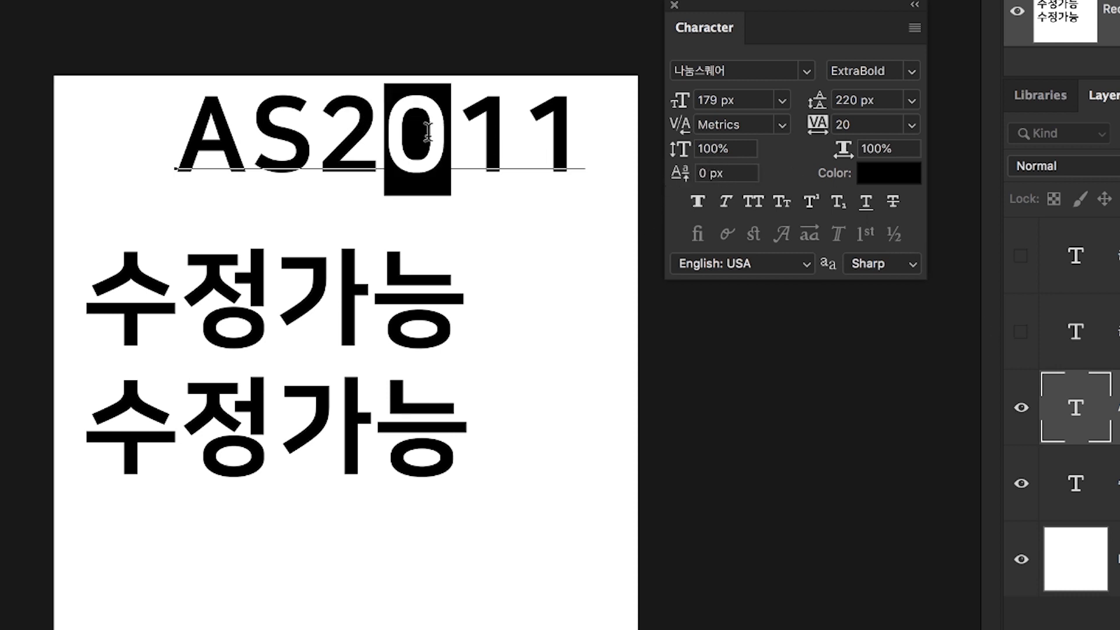
{"action": "left_click", "coordinate": [709, 173]}
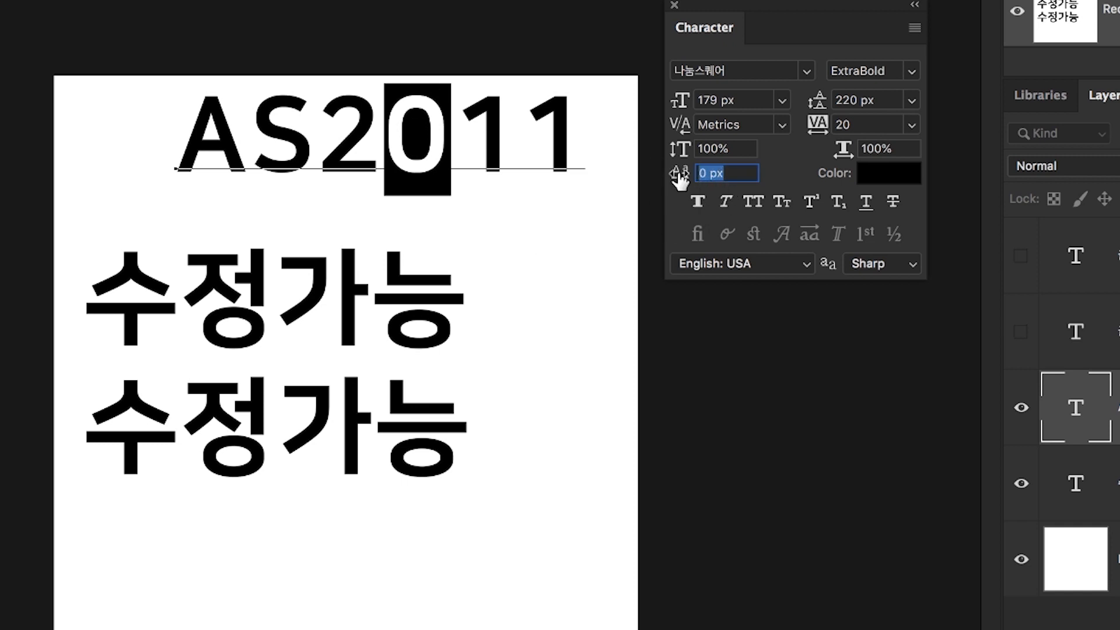
{"action": "key", "text": "Up"}
{"action": "key", "text": "Up"}
{"action": "key", "text": "Up"}
{"action": "key", "text": "Up"}
{"action": "key", "text": "Up"}
{"action": "key", "text": "Up"}
{"action": "key", "text": "Up"}
{"action": "key", "text": "Down"}
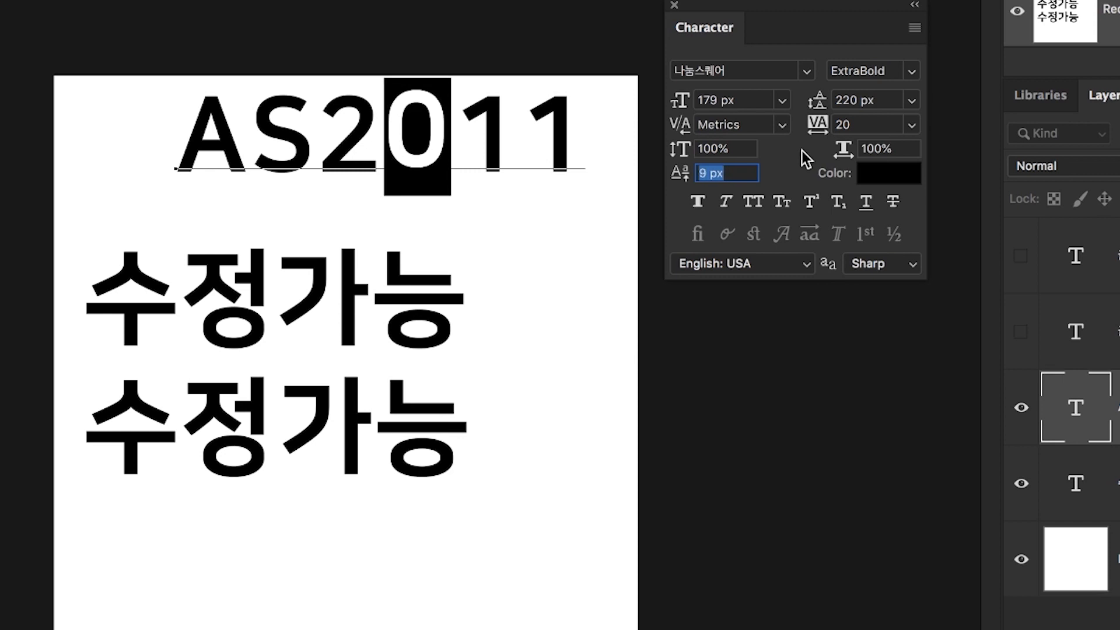
Nudge the baseline shift of the selected 0 through 7 px down to -3 px
{"action": "key", "text": "Down"}
{"action": "key", "text": "Down"}
{"action": "key", "text": "Down"}
{"action": "key", "text": "Down"}
{"action": "key", "text": "Down"}
{"action": "key", "text": "Down"}
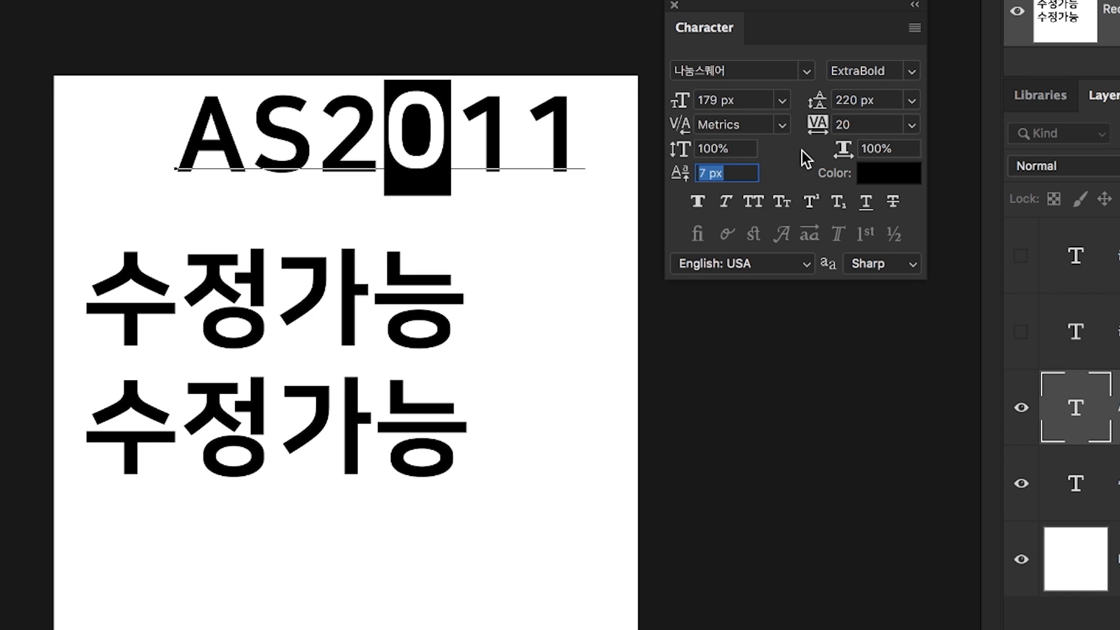
{"action": "key", "text": "Up"}
{"action": "key", "text": "Up"}
{"action": "key", "text": "Up"}
{"action": "key", "text": "Up"}
{"action": "key", "text": "Up"}
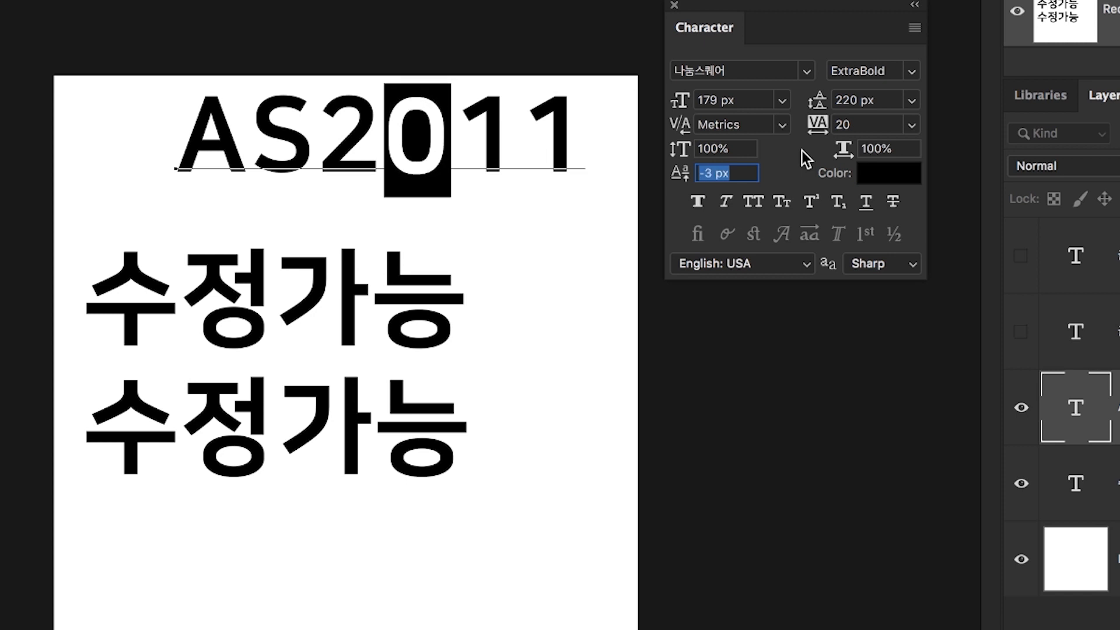
Nudge the selected 0's baseline shift up and down, ending at 4 px, and deselect the character to judge its alignment
{"action": "key", "text": "Up"}
{"action": "key", "text": "Up"}
{"action": "key", "text": "Up"}
{"action": "key", "text": "Up"}
{"action": "key", "text": "Down"}
{"action": "key", "text": "Down"}
{"action": "key", "text": "Up"}
{"action": "key", "text": "Up"}
{"action": "key", "text": "Up"}
{"action": "key", "text": "Down"}
{"action": "key", "text": "Down"}
{"action": "left_click", "coordinate": [269, 132]}
{"action": "left_click", "coordinate": [432, 142]}
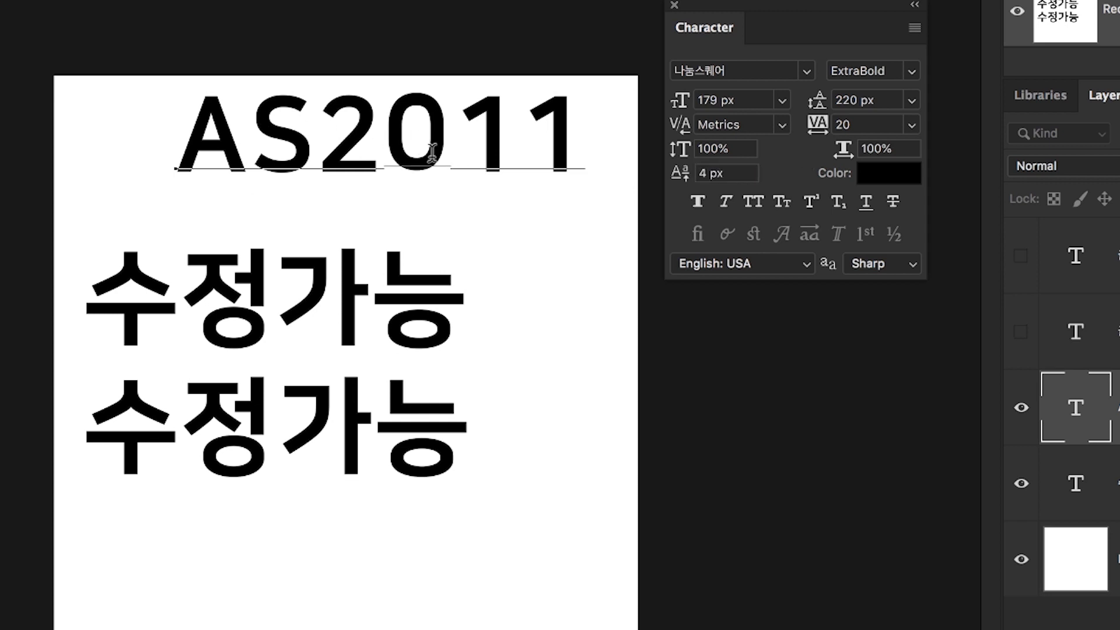
Reselect the 0 in "AS2011", set its baseline shift to 5 px and commit the text edit
{"action": "left_click_drag", "start_coordinate": [433, 150], "coordinate": [396, 139]}
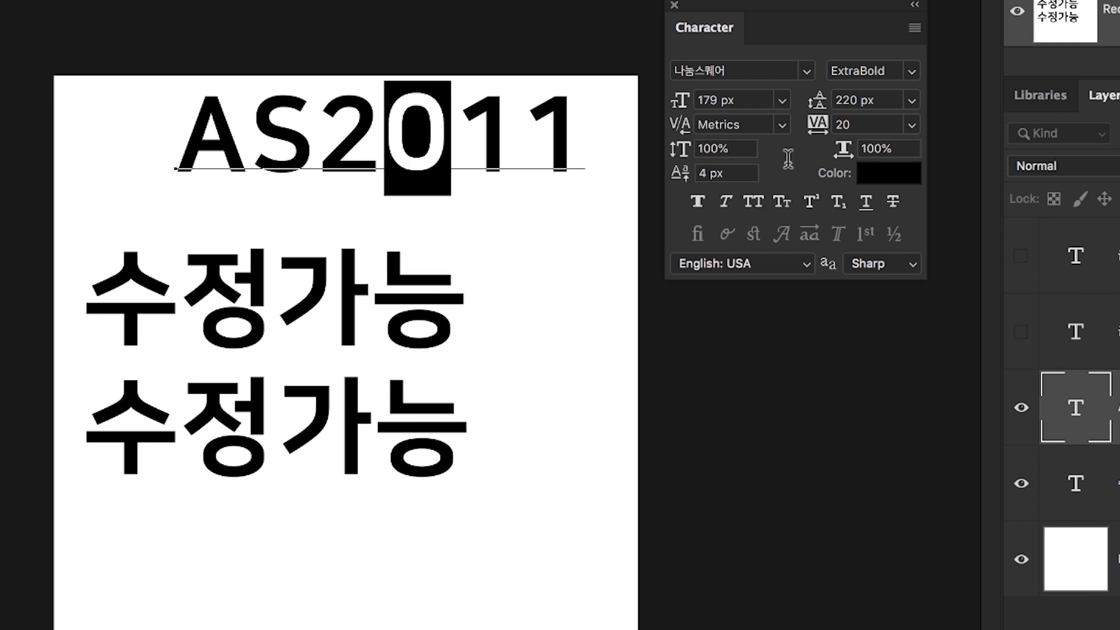
{"action": "left_click", "coordinate": [679, 173]}
{"action": "key", "text": "Up"}
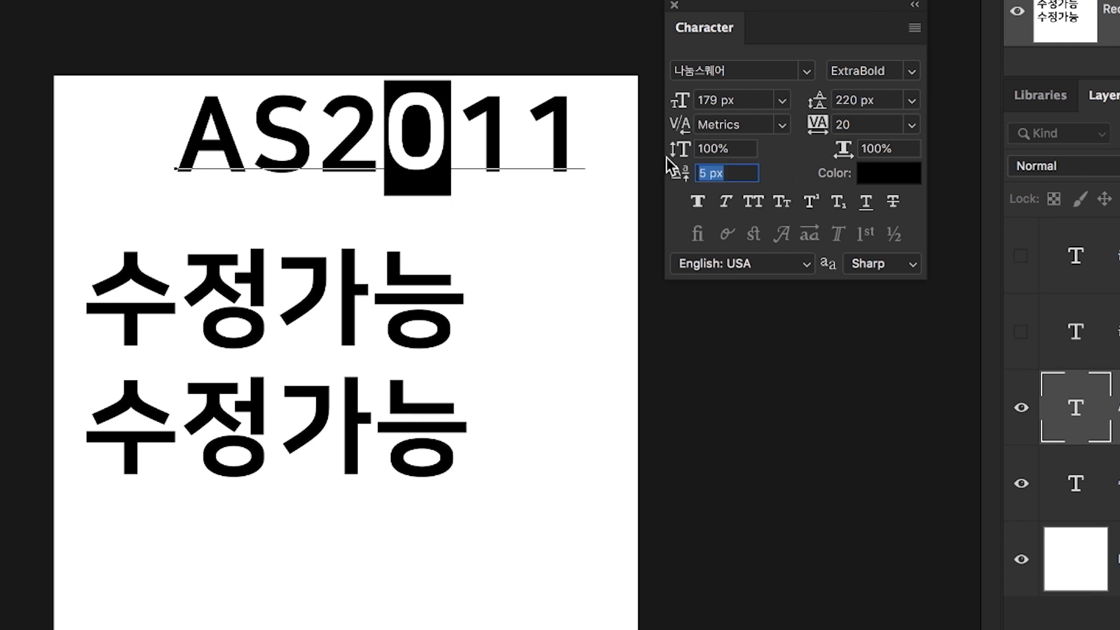
{"action": "key", "text": "ctrl+Return"}
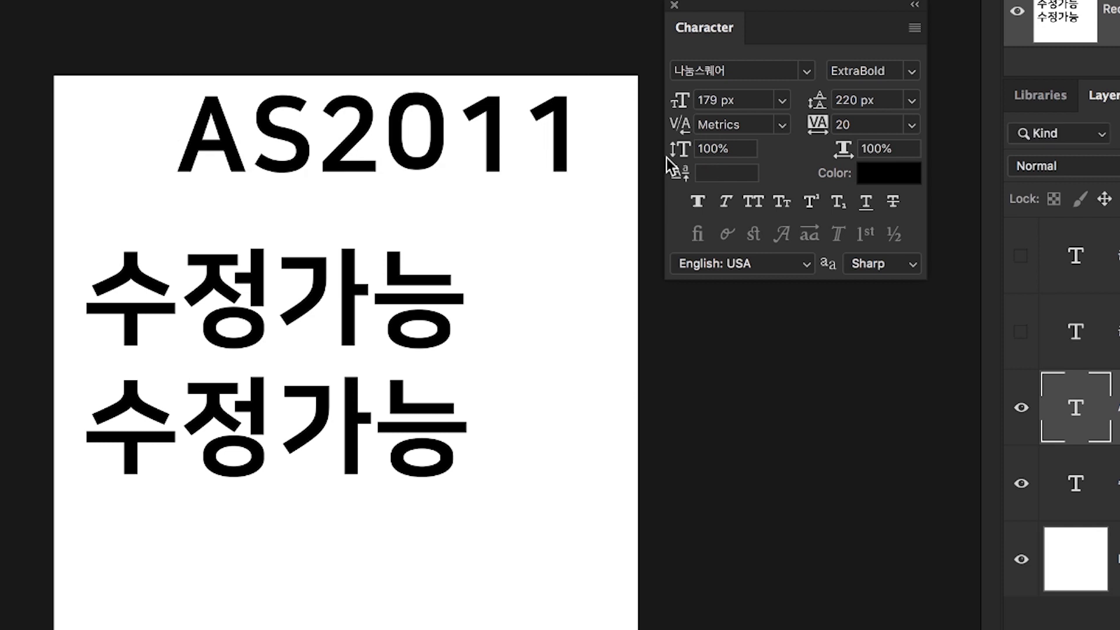
Change the colour of the "AS2011" text from black to coral red
{"action": "left_click", "coordinate": [869, 178]}
{"action": "left_click", "coordinate": [882, 342]}
{"action": "mouse_move", "coordinate": [882, 342]}
{"action": "left_mouse_down"}
{"action": "mouse_move", "coordinate": [820, 375]}
{"action": "mouse_move", "coordinate": [777, 260]}
{"action": "mouse_move", "coordinate": [887, 264]}
{"action": "mouse_move", "coordinate": [926, 403]}
{"action": "mouse_move", "coordinate": [915, 445]}
{"action": "left_mouse_up"}
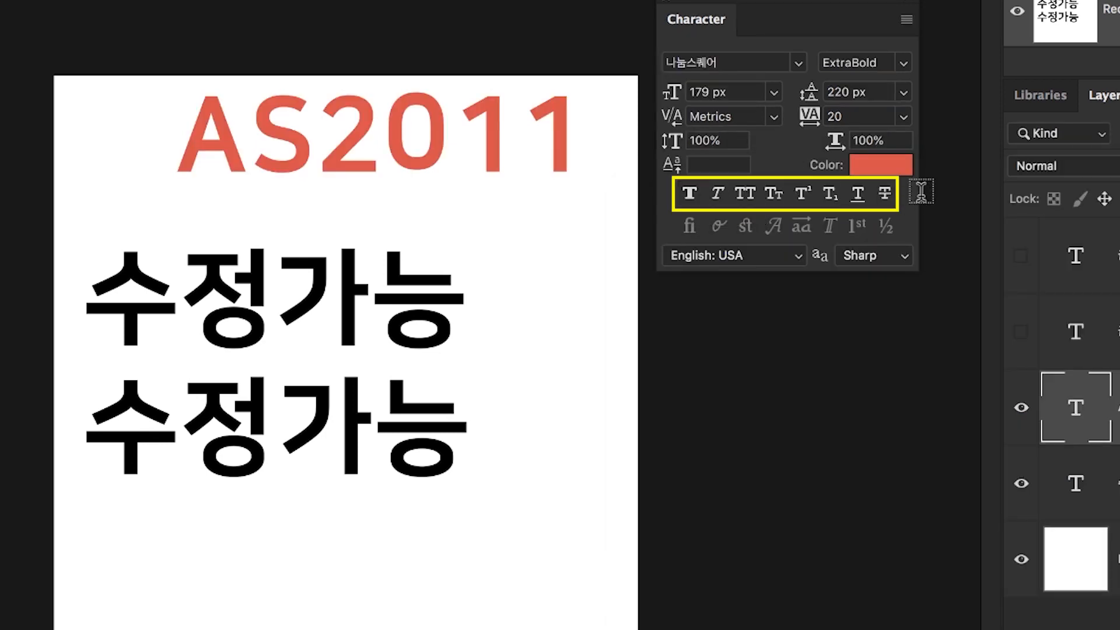
Preview Faux Bold and Faux Italic on the "AS2011" text, switching each style off again
{"action": "left_click", "coordinate": [690, 196]}
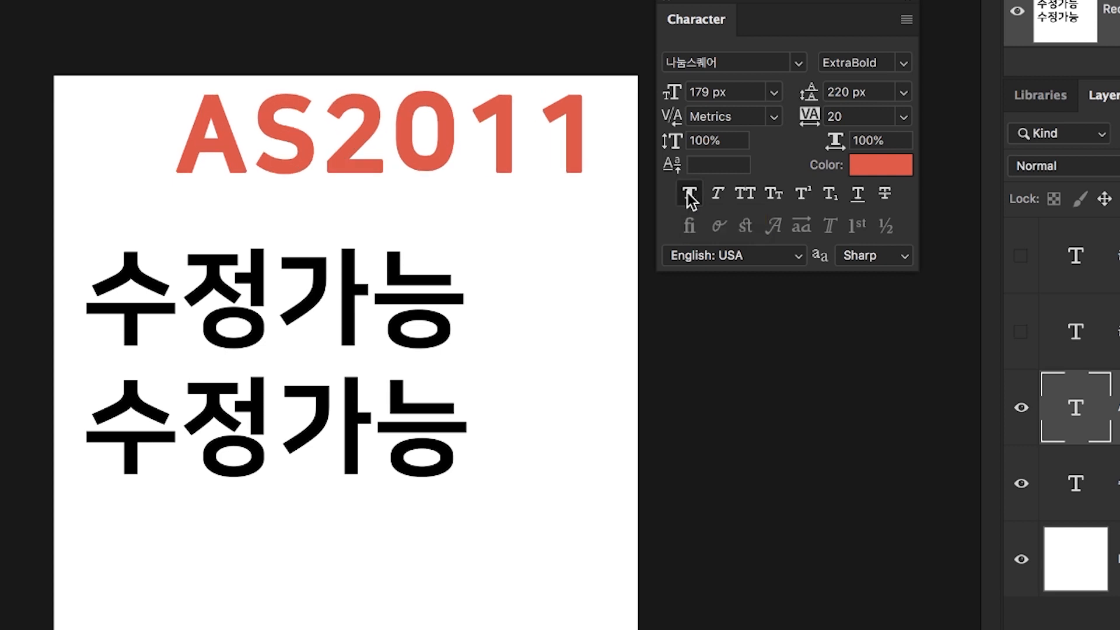
{"action": "left_click", "coordinate": [690, 196]}
{"action": "left_click", "coordinate": [690, 196]}
{"action": "left_click", "coordinate": [690, 196]}
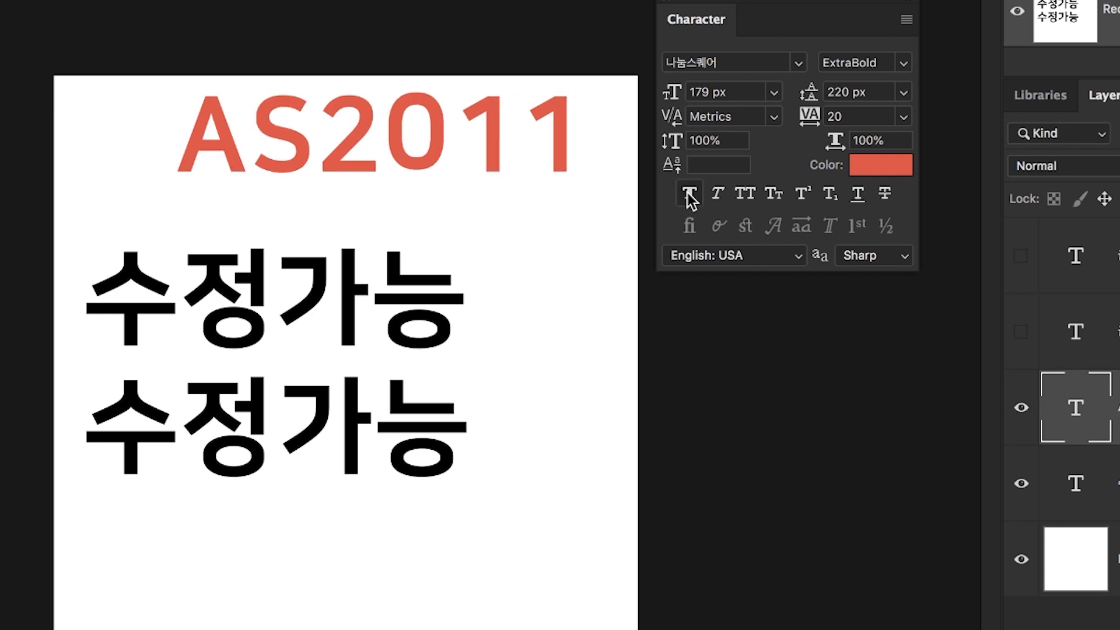
{"action": "left_click", "coordinate": [720, 197]}
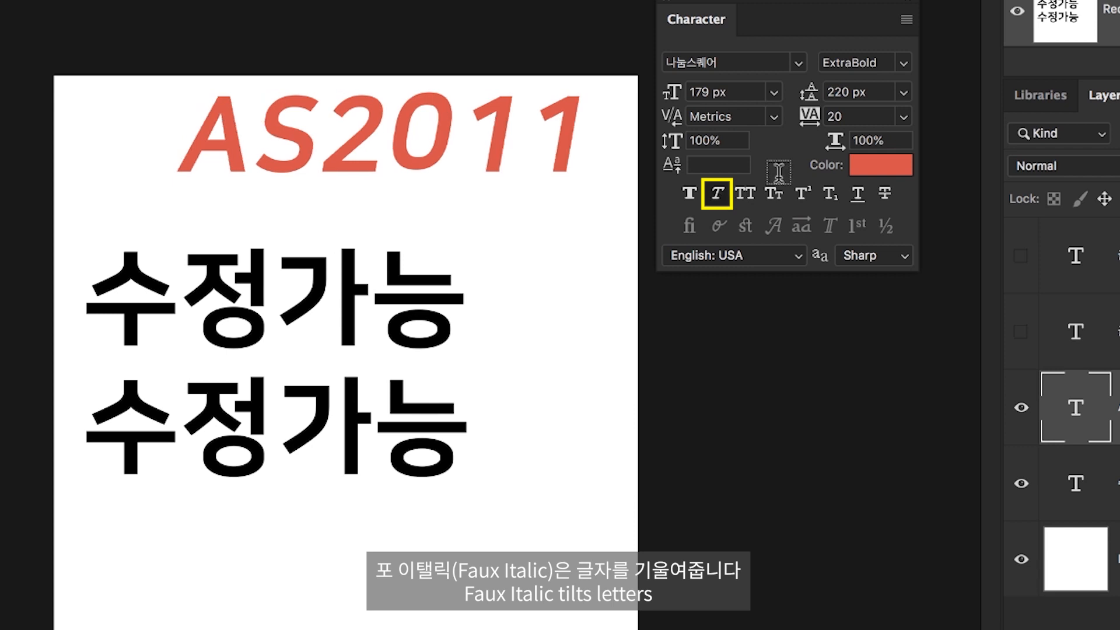
{"action": "left_click", "coordinate": [719, 194]}
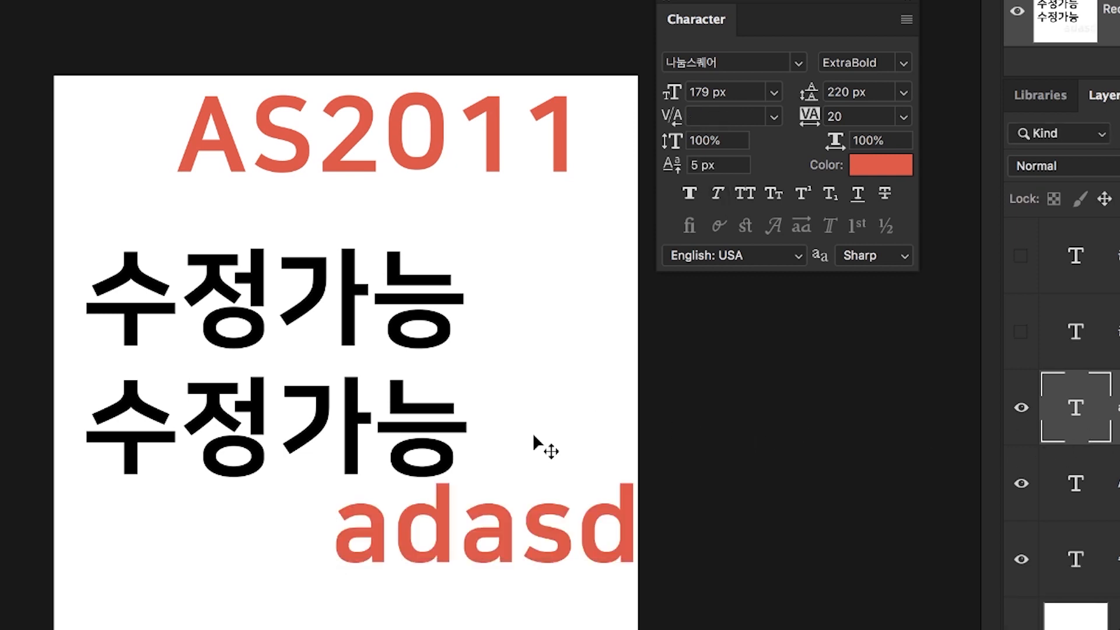
Move the "adasda" text so it fits on the canvas beneath the Korean lines and apply All Caps to all its characters
{"action": "left_click_drag", "start_coordinate": [508, 530], "coordinate": [307, 540]}
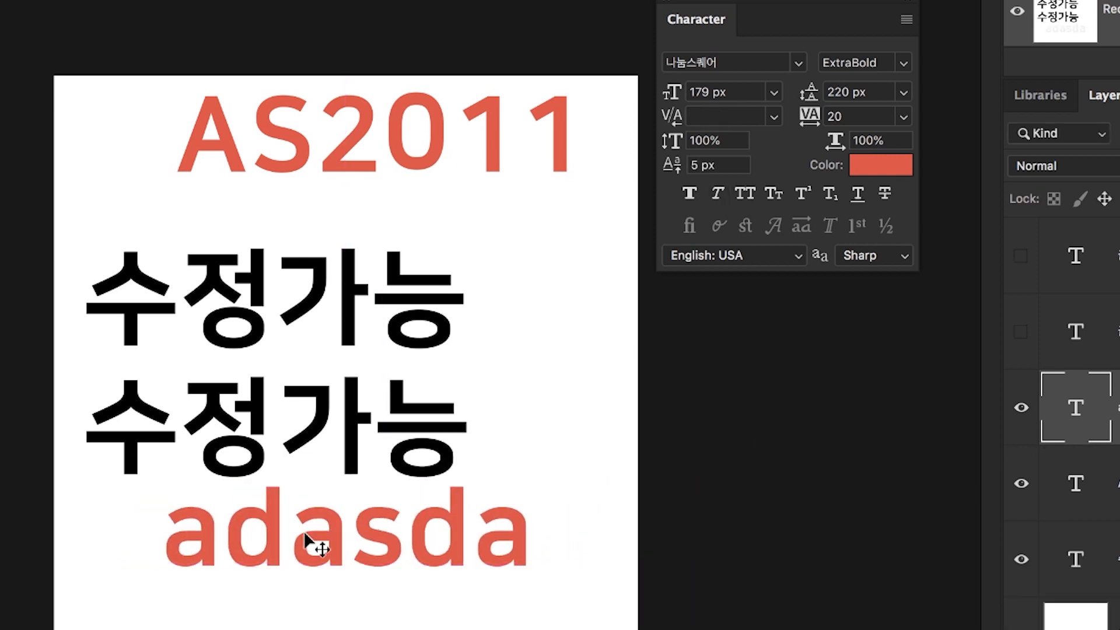
{"action": "double_click", "coordinate": [1066, 427]}
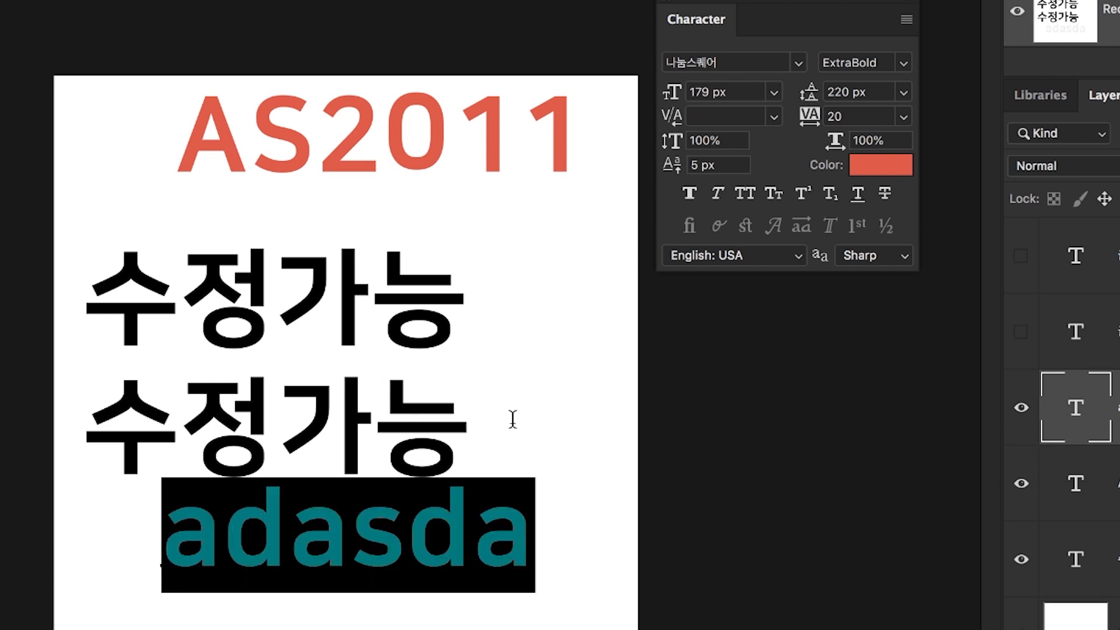
{"action": "left_click", "coordinate": [747, 198]}
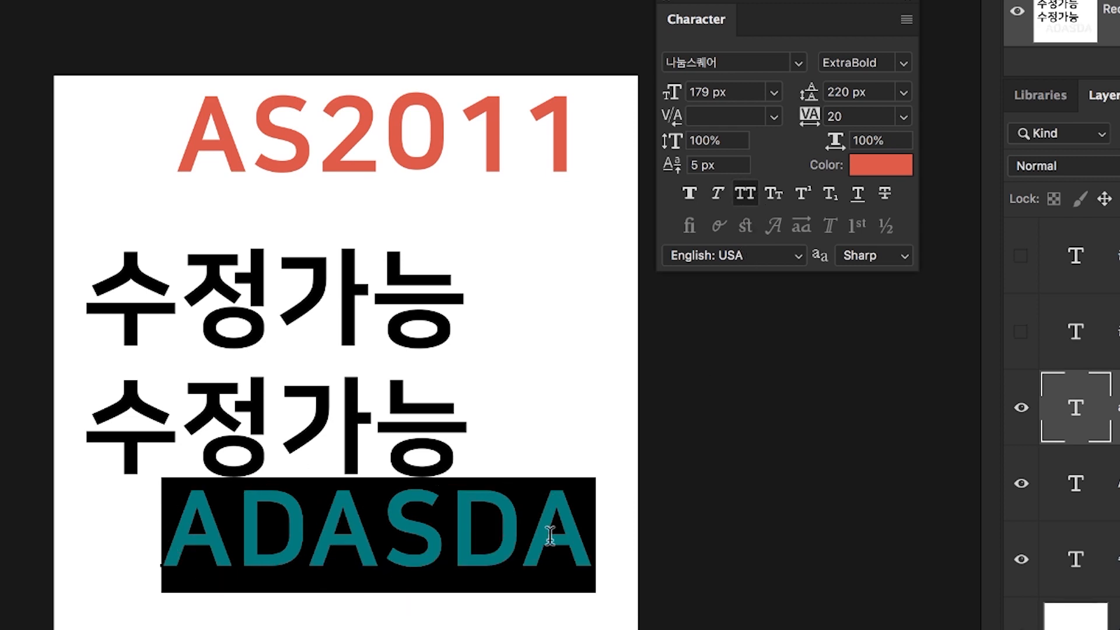
Apply Small Caps without All Caps to the "abcdegf" text and add Underline and Strikethrough
{"action": "left_click", "coordinate": [775, 196]}
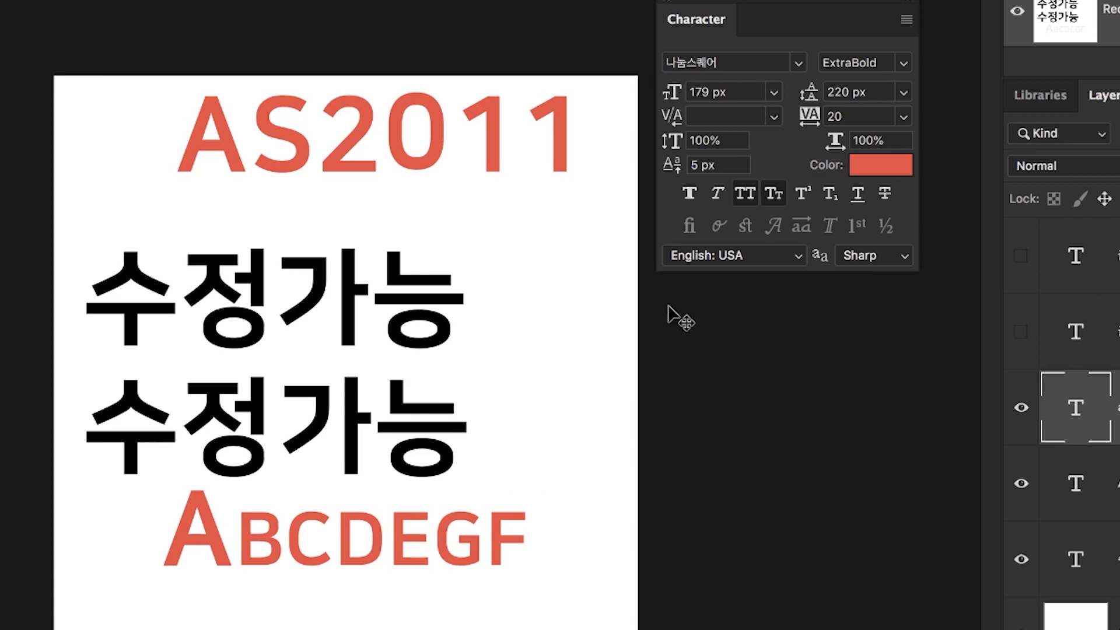
{"action": "left_click", "coordinate": [750, 196]}
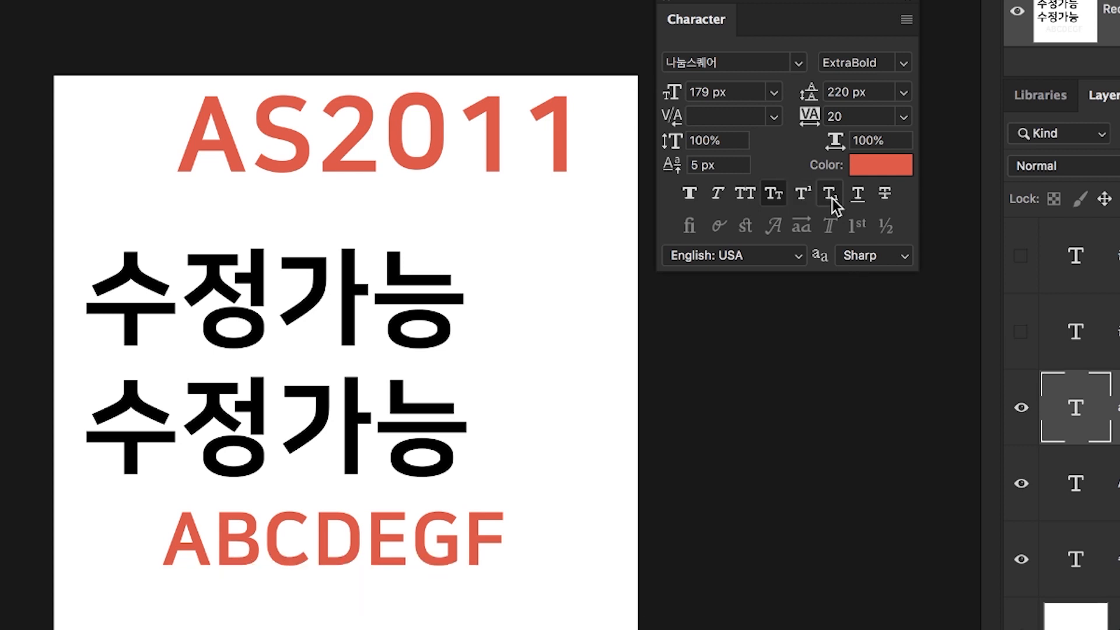
{"action": "left_click", "coordinate": [857, 197]}
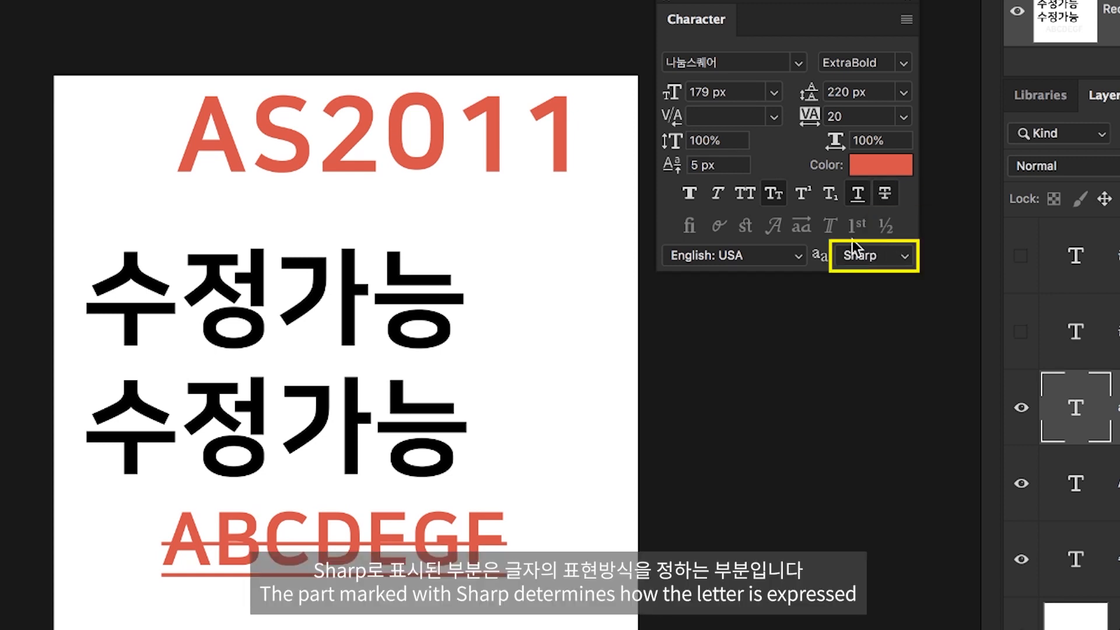
Review the anti-aliasing methods for the "abcdegf" text, keep Sharp, and view the whole canvas
{"action": "left_click", "coordinate": [897, 260]}
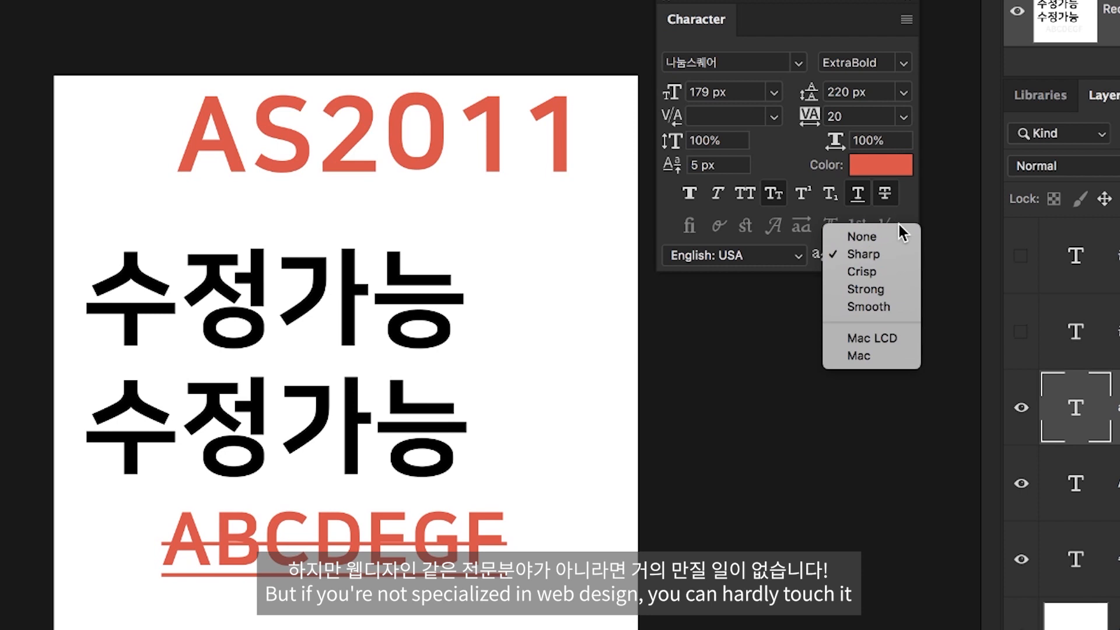
{"action": "left_click", "coordinate": [893, 255]}
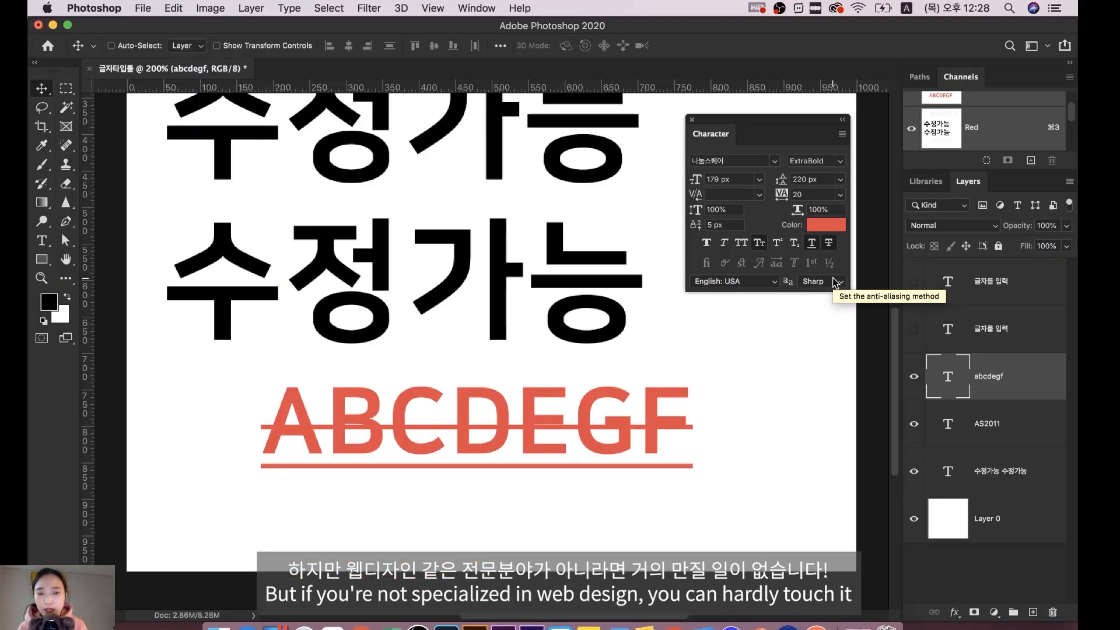
{"action": "key", "text": "super+minus"}
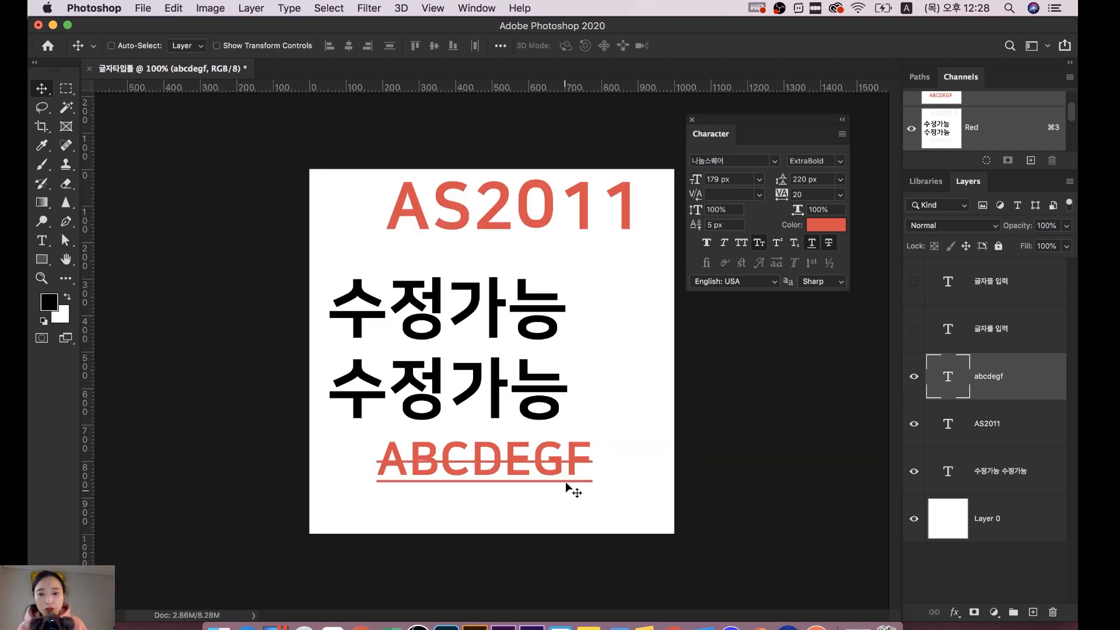